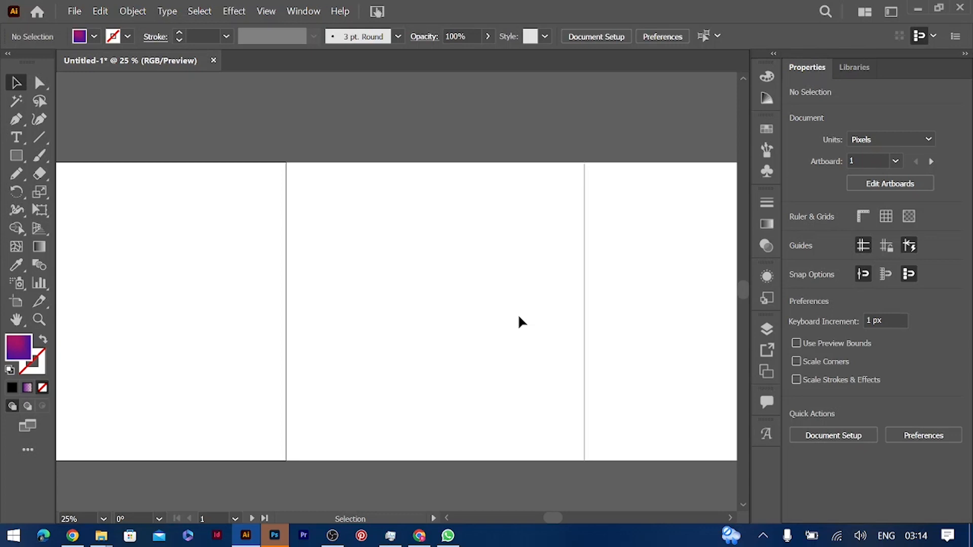
Draw a 1080 x 1080 px rectangle covering the second artboard and fill it with a freeform gradient.
{"action": "left_click", "coordinate": [17, 156]}
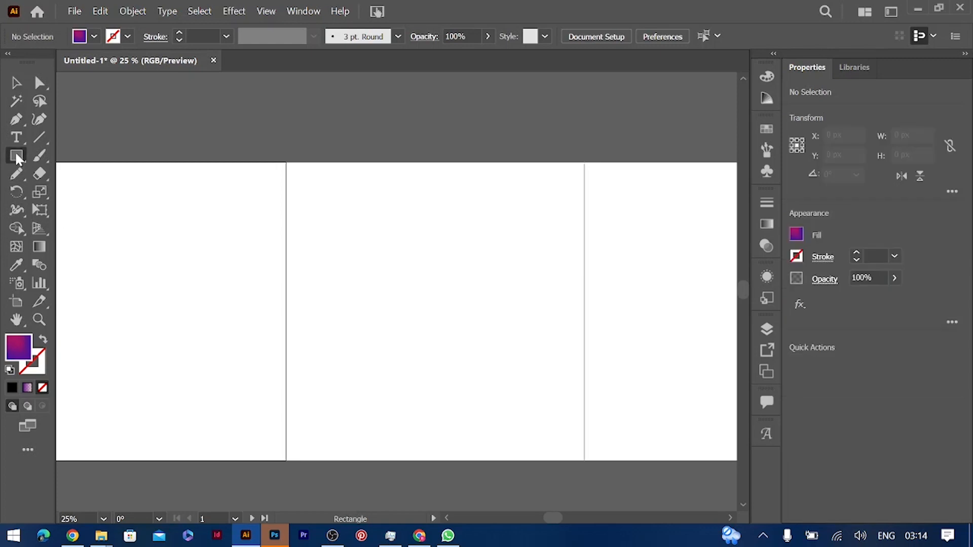
{"action": "left_click_drag", "start_coordinate": [286, 163], "coordinate": [585, 462]}
{"action": "left_click", "coordinate": [767, 226]}
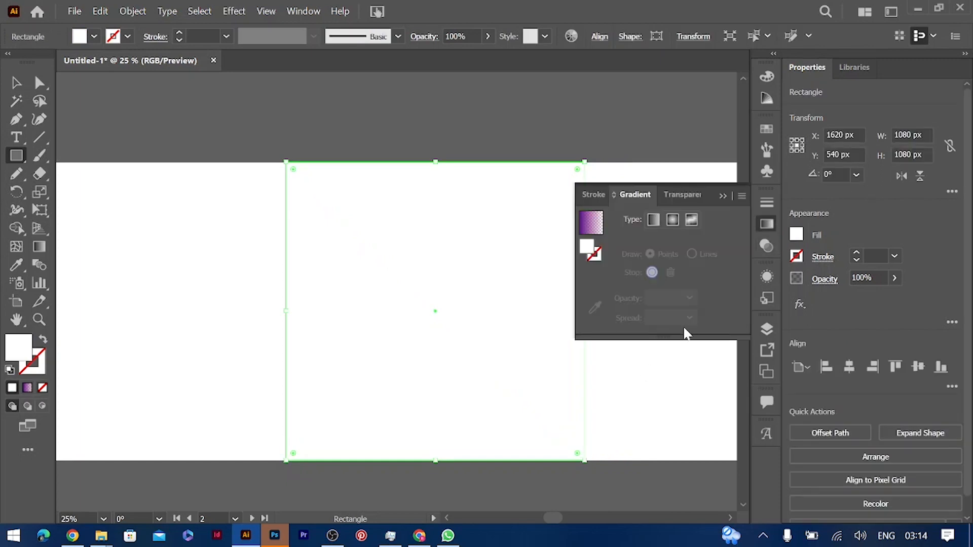
{"action": "left_click", "coordinate": [691, 220]}
Recolour the lower-left colour stop of the rectangle's freeform gradient with the violet swatch, and deselect the rectangle.
{"action": "left_click", "coordinate": [316, 433]}
{"action": "double_click", "coordinate": [316, 433]}
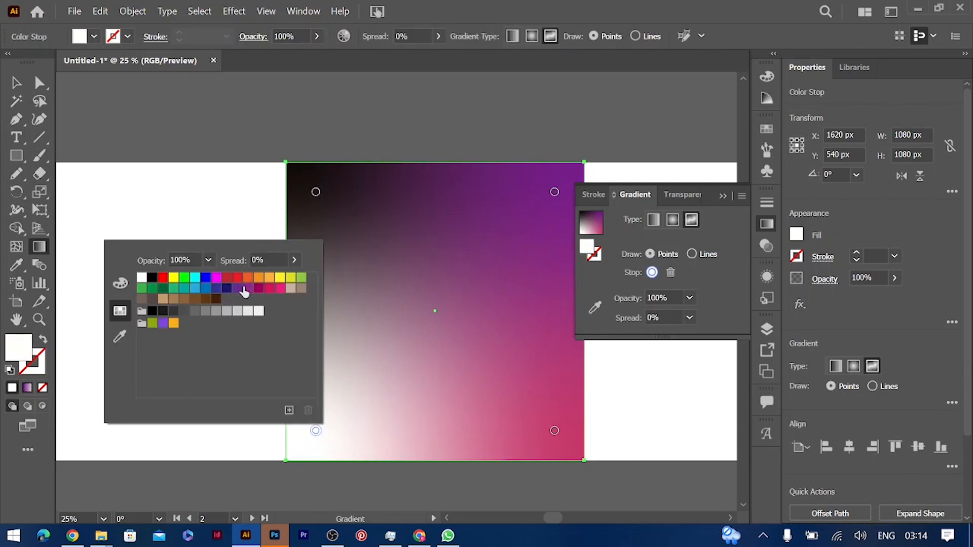
{"action": "left_click", "coordinate": [239, 288]}
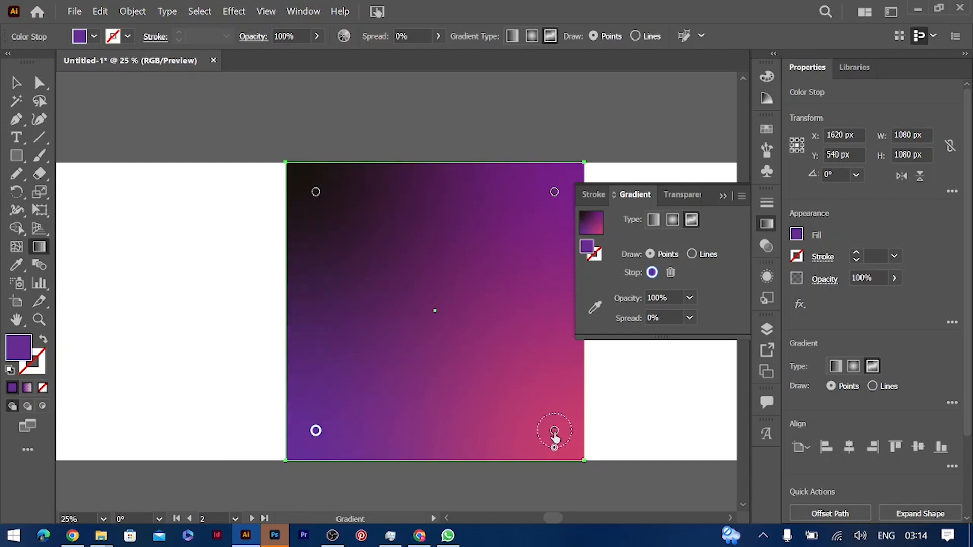
{"action": "left_click", "coordinate": [723, 196]}
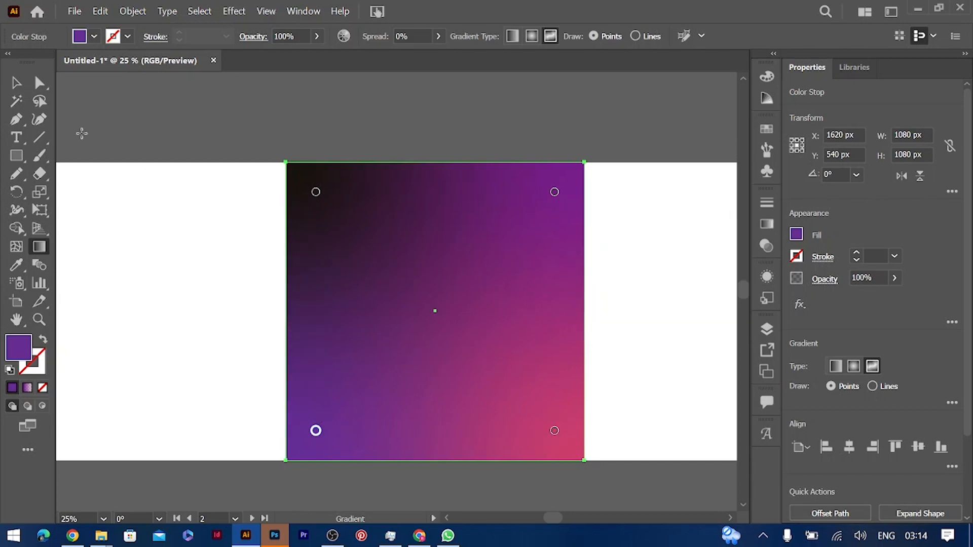
{"action": "left_click", "coordinate": [16, 80]}
{"action": "left_click", "coordinate": [419, 104]}
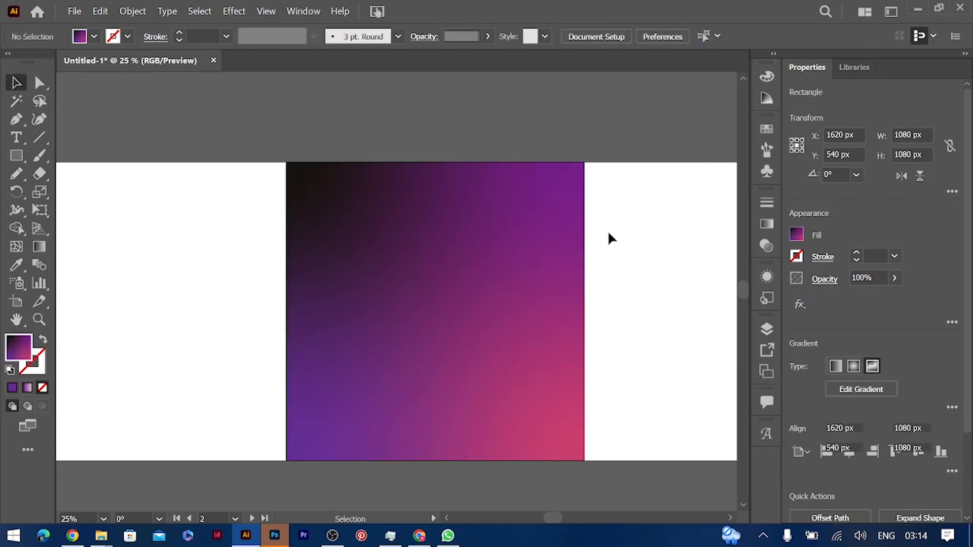
Draw a wavy freehand line about 479 px wide and 120 px high with the Pencil tool in the empty area above the artboards.
{"action": "scroll", "coordinate": [674, 255], "scroll_direction": "up", "scroll_amount": 5}
{"action": "scroll", "coordinate": [675, 256], "scroll_direction": "down", "scroll_amount": 8}
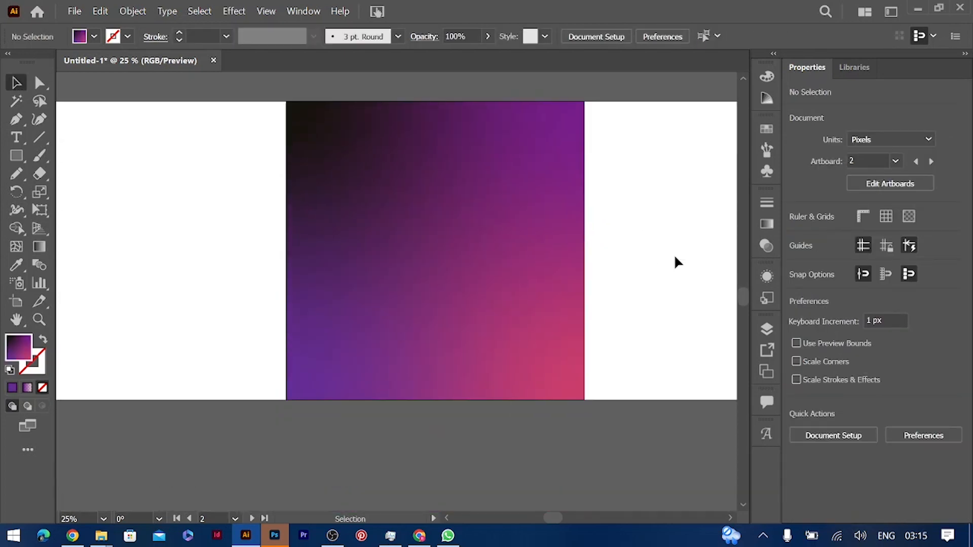
{"action": "scroll", "coordinate": [674, 257], "scroll_direction": "up", "scroll_amount": 8}
{"action": "scroll", "coordinate": [674, 257], "scroll_direction": "down", "scroll_amount": 2}
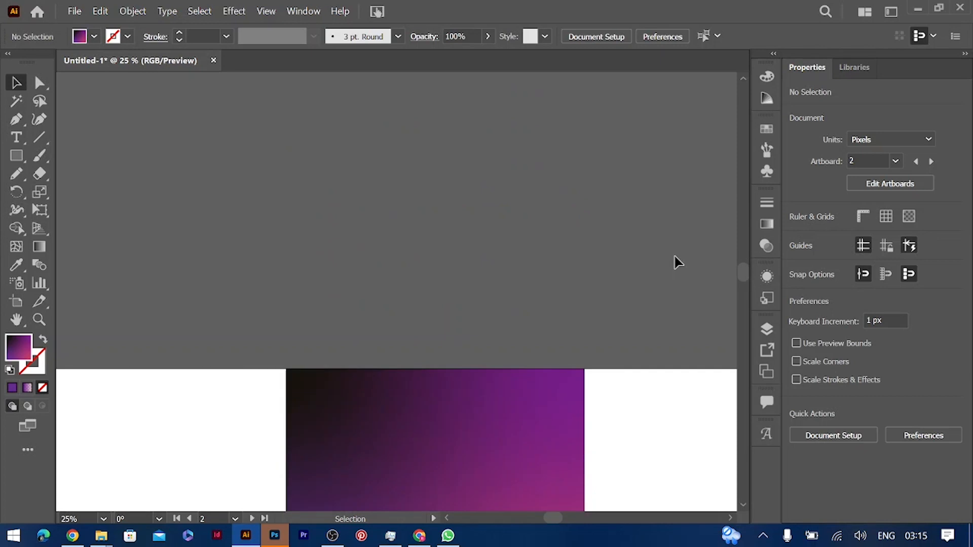
{"action": "scroll", "coordinate": [665, 252], "scroll_direction": "up", "scroll_amount": 3}
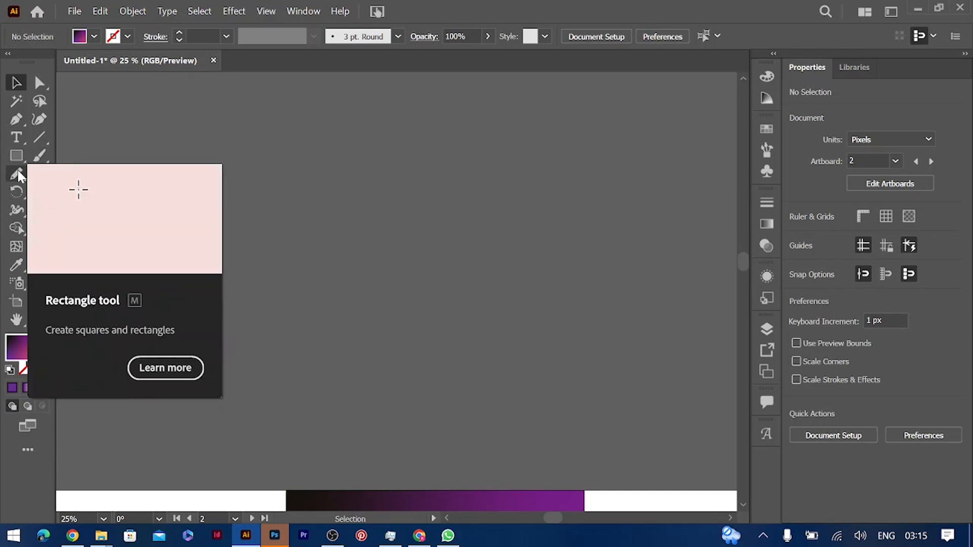
{"action": "left_click", "coordinate": [16, 176]}
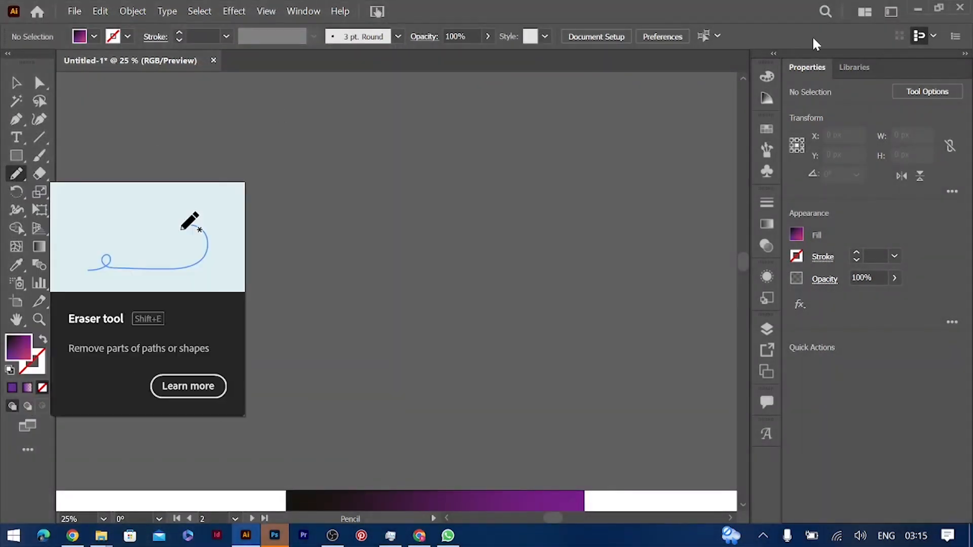
{"action": "left_click", "coordinate": [893, 11]}
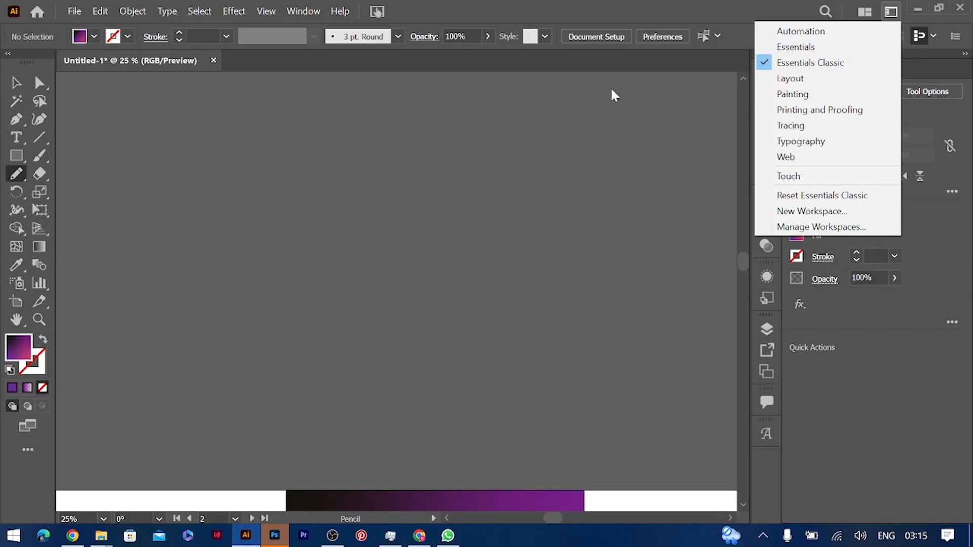
{"action": "left_click", "coordinate": [664, 7]}
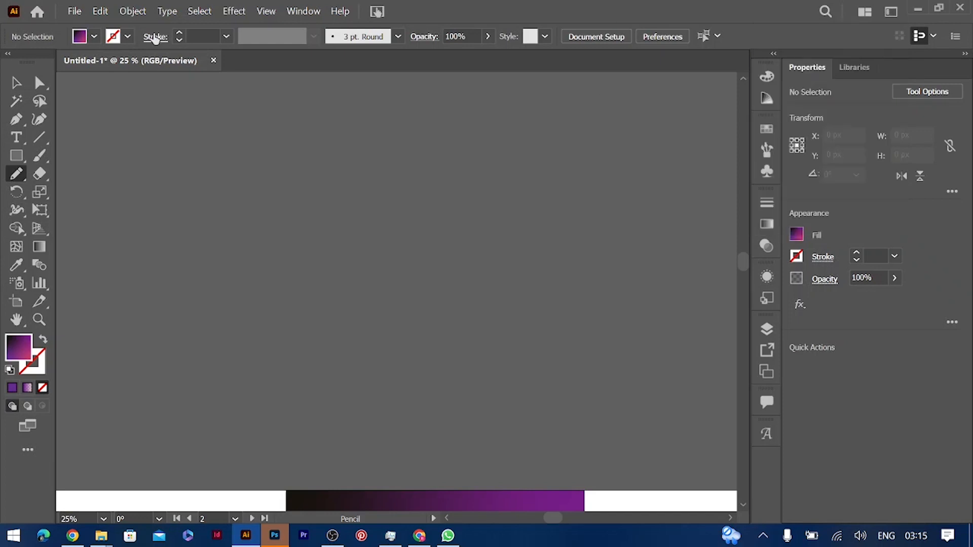
{"action": "left_click", "coordinate": [12, 175]}
{"action": "mouse_move", "coordinate": [386, 258]}
{"action": "left_mouse_down"}
{"action": "mouse_move", "coordinate": [463, 252]}
{"action": "mouse_move", "coordinate": [519, 225]}
{"action": "left_mouse_up"}
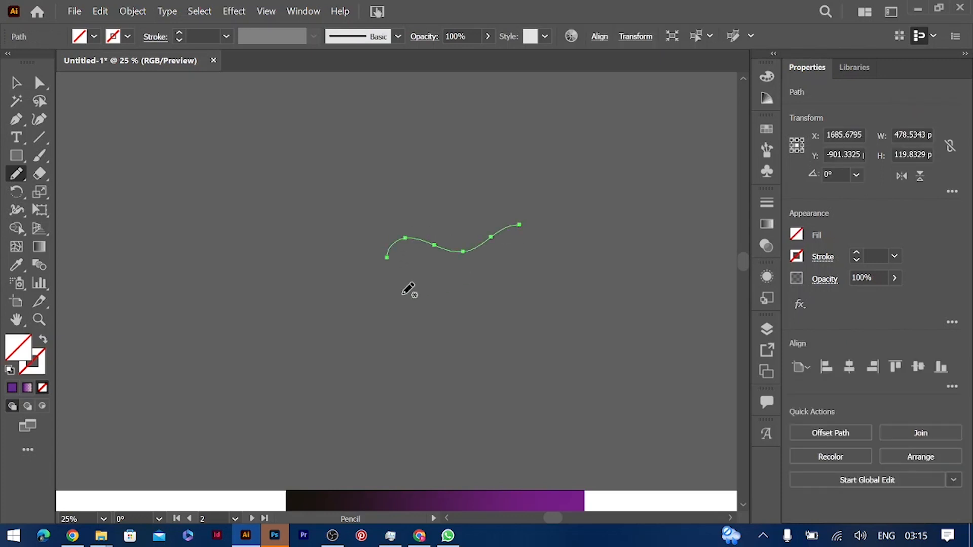
Give the wavy line a 56 pt pale yellow stroke.
{"action": "left_click_drag", "start_coordinate": [855, 252], "coordinate": [856, 251]}
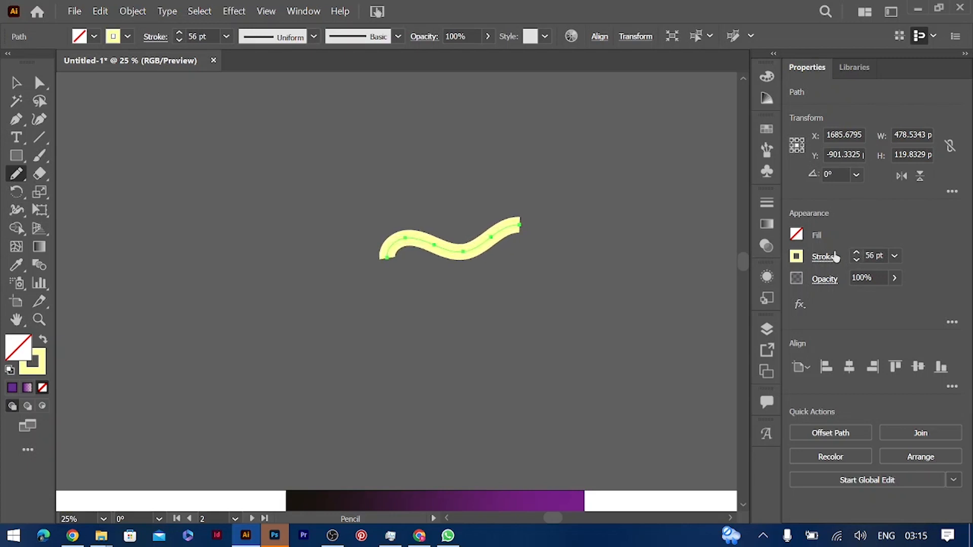
{"action": "left_click", "coordinate": [796, 257]}
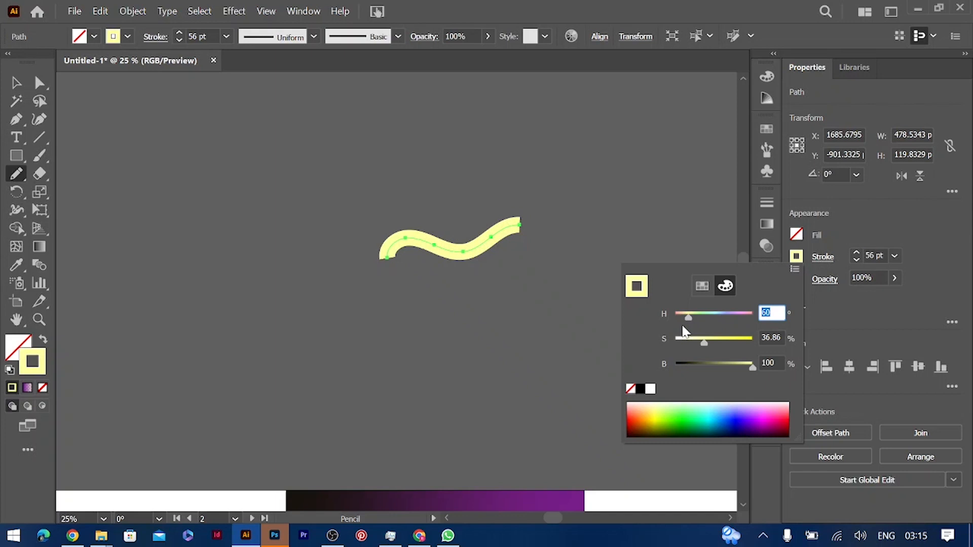
{"action": "left_click_drag", "start_coordinate": [702, 346], "coordinate": [699, 346]}
{"action": "left_click", "coordinate": [658, 2]}
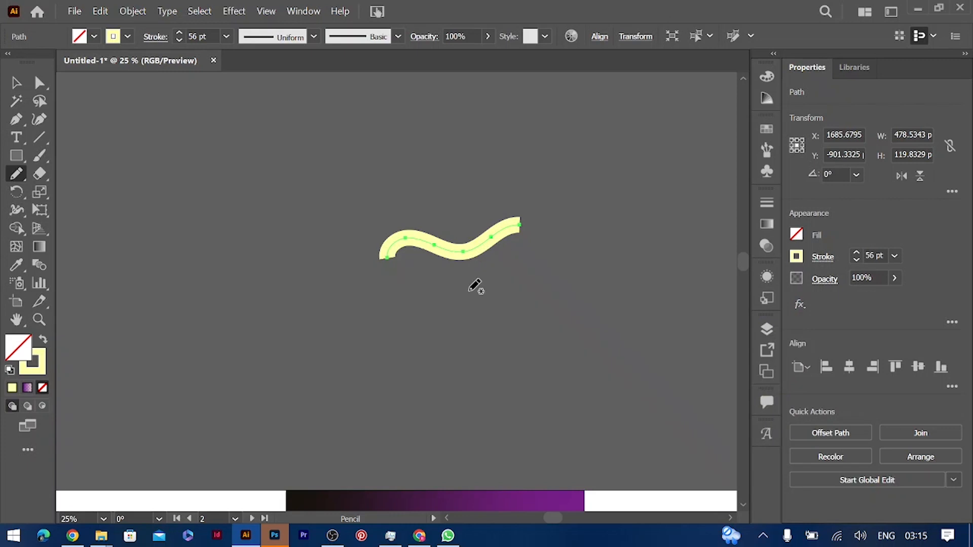
Draw a closed freehand ring about 157 x 137 px above the wave's dip, and nudge it 20 px up and 10 px left.
{"action": "mouse_move", "coordinate": [449, 209]}
{"action": "left_mouse_down"}
{"action": "mouse_move", "coordinate": [469, 234]}
{"action": "mouse_move", "coordinate": [447, 231]}
{"action": "mouse_move", "coordinate": [451, 205]}
{"action": "left_mouse_up"}
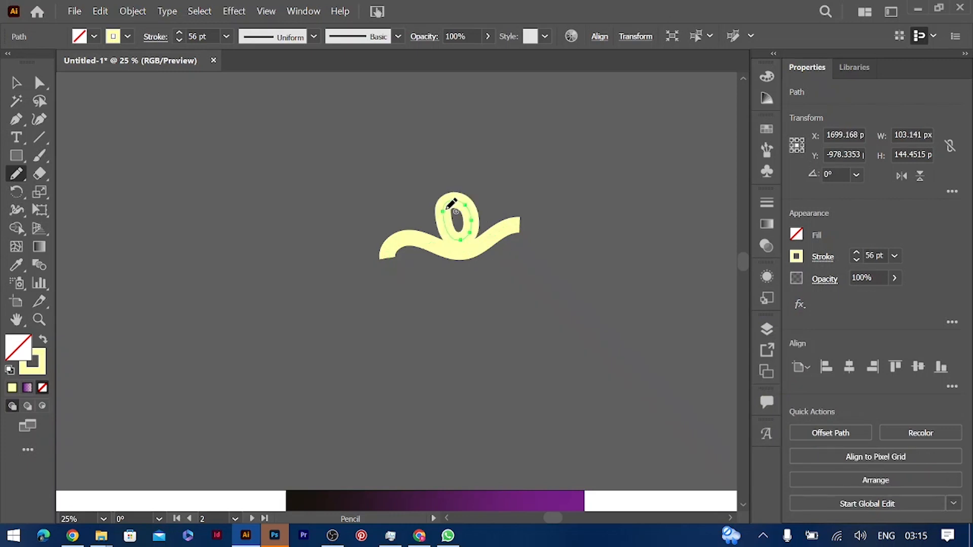
{"action": "key", "text": "ctrl+z"}
{"action": "mouse_move", "coordinate": [444, 207]}
{"action": "left_mouse_down"}
{"action": "mouse_move", "coordinate": [464, 213]}
{"action": "mouse_move", "coordinate": [450, 224]}
{"action": "mouse_move", "coordinate": [444, 218]}
{"action": "mouse_move", "coordinate": [451, 199]}
{"action": "mouse_move", "coordinate": [477, 214]}
{"action": "mouse_move", "coordinate": [469, 234]}
{"action": "mouse_move", "coordinate": [443, 210]}
{"action": "left_mouse_up"}
{"action": "key", "text": "ctrl+z"}
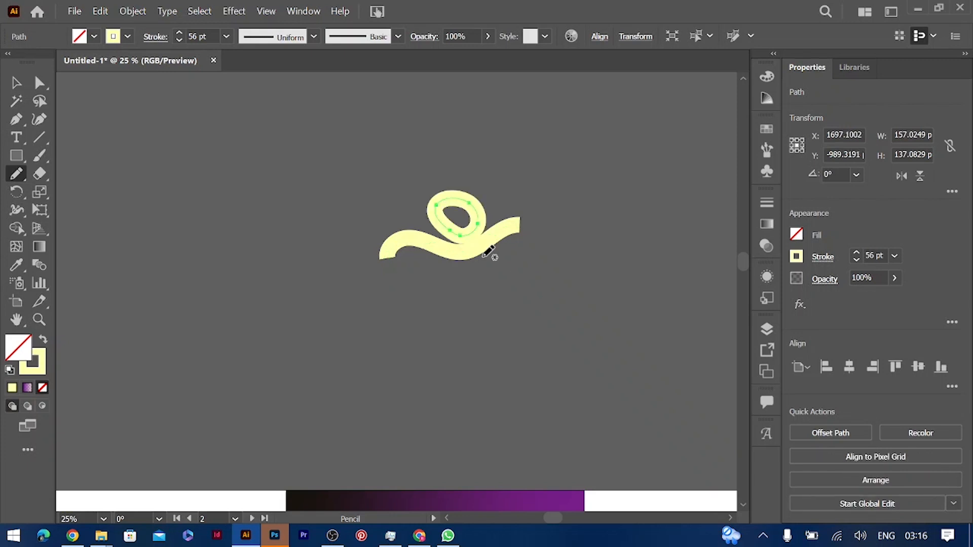
{"action": "key", "text": "shift+Up"}
{"action": "key", "text": "shift+Up"}
{"action": "key", "text": "shift+Left"}
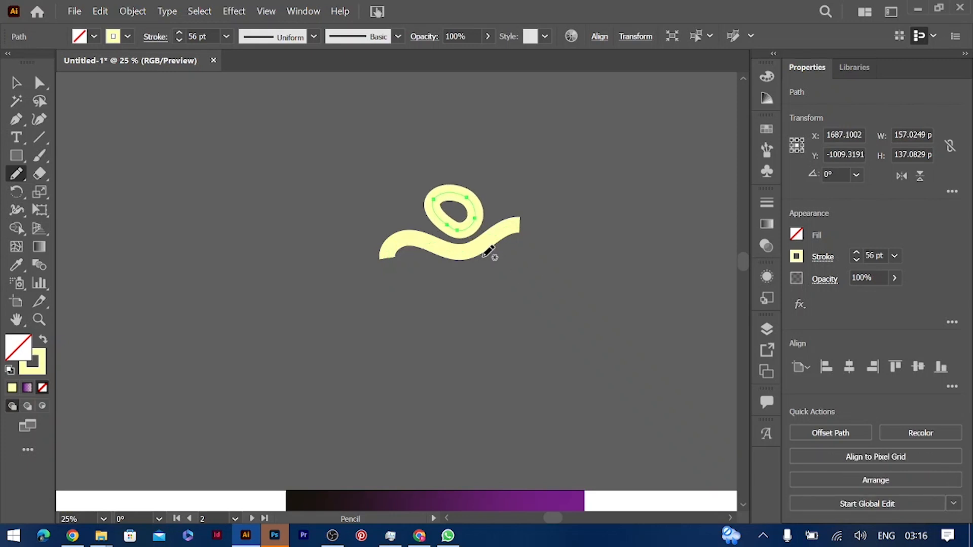
Draw a freehand ring beneath each end of the wave and two short downward strokes between the rings.
{"action": "mouse_move", "coordinate": [410, 261]}
{"action": "left_mouse_down"}
{"action": "mouse_move", "coordinate": [435, 265]}
{"action": "mouse_move", "coordinate": [408, 264]}
{"action": "left_mouse_up"}
{"action": "mouse_move", "coordinate": [495, 265]}
{"action": "left_mouse_down"}
{"action": "mouse_move", "coordinate": [508, 251]}
{"action": "mouse_move", "coordinate": [453, 325]}
{"action": "left_mouse_up"}
{"action": "left_click_drag", "start_coordinate": [470, 277], "coordinate": [491, 327]}
Draw two short curved strokes fanning outward on each side of the upper ring.
{"action": "left_click_drag", "start_coordinate": [495, 191], "coordinate": [536, 177]}
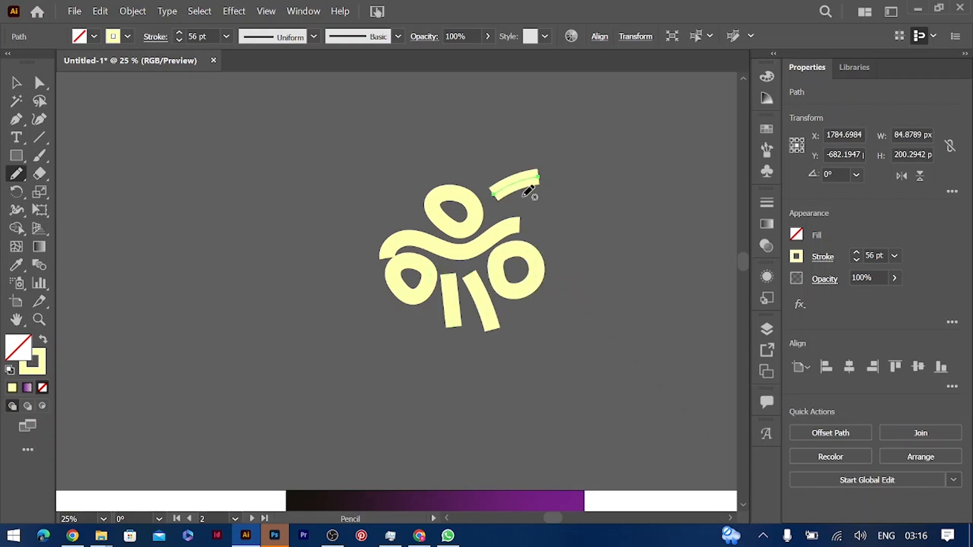
{"action": "left_click_drag", "start_coordinate": [472, 175], "coordinate": [501, 148]}
{"action": "left_click_drag", "start_coordinate": [409, 204], "coordinate": [332, 192]}
{"action": "mouse_move", "coordinate": [381, 147]}
{"action": "left_mouse_down"}
{"action": "mouse_move", "coordinate": [429, 175]}
{"action": "mouse_move", "coordinate": [401, 198]}
{"action": "left_mouse_up"}
Select all the motif's strokes and apply round caps to their ends.
{"action": "key", "text": "v"}
{"action": "left_click", "coordinate": [489, 163]}
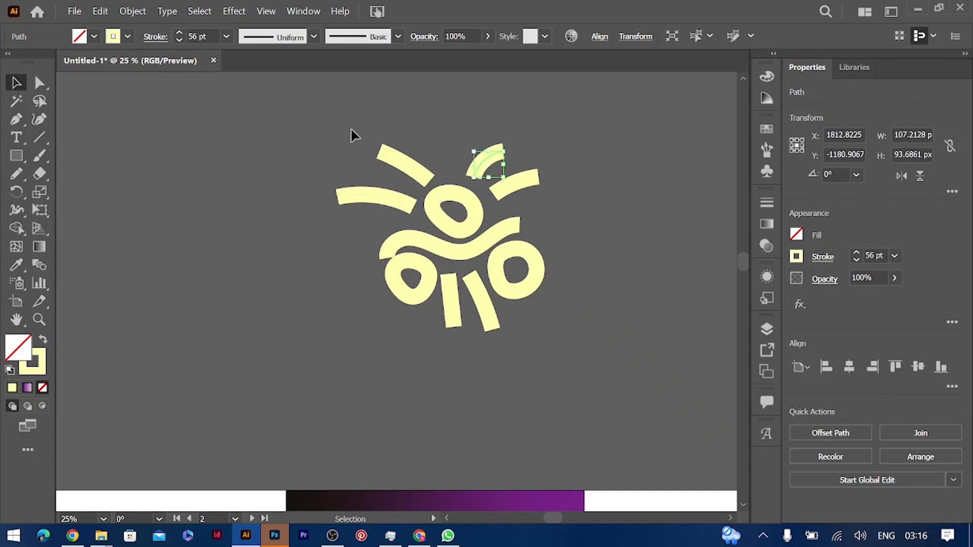
{"action": "key", "text": "ctrl+a"}
{"action": "left_click", "coordinate": [818, 260]}
{"action": "left_click", "coordinate": [747, 299]}
{"action": "left_click", "coordinate": [617, 278]}
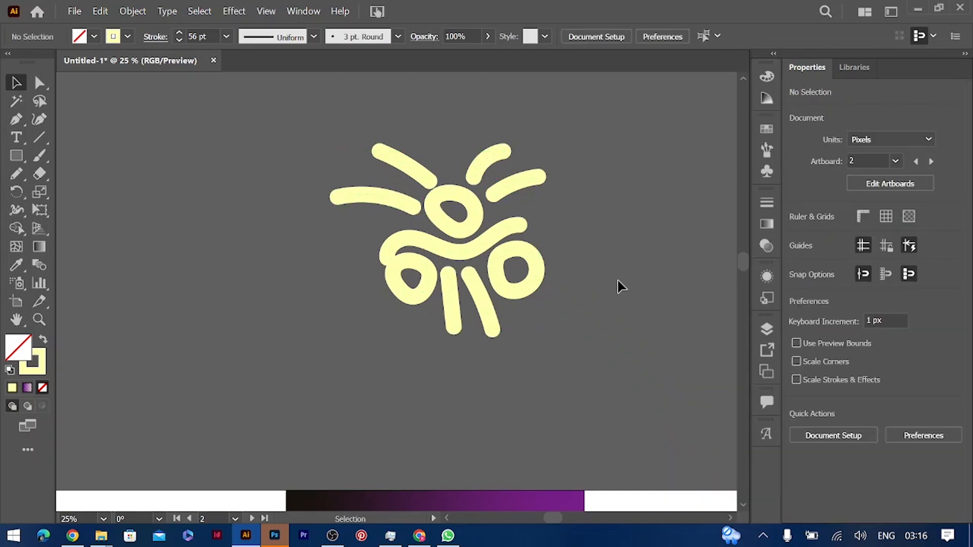
Move the motif's lower-left ring slightly down and rotate the wavy line slightly clockwise.
{"action": "left_click_drag", "start_coordinate": [410, 265], "coordinate": [411, 271]}
{"action": "left_click", "coordinate": [393, 239]}
{"action": "left_click_drag", "start_coordinate": [522, 223], "coordinate": [529, 230]}
{"action": "left_click", "coordinate": [612, 268]}
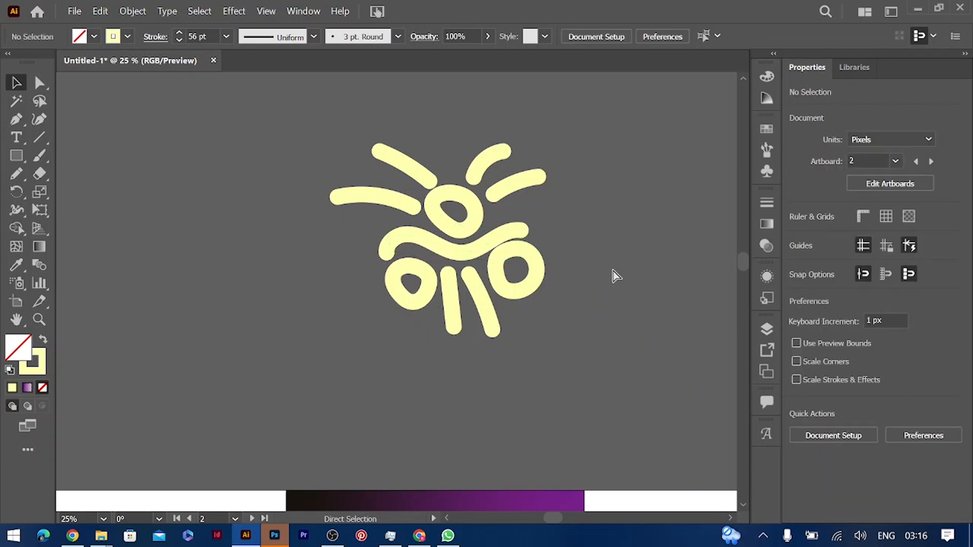
Select all the motif's paths and expand them into filled shapes.
{"action": "key", "text": "ctrl+minus"}
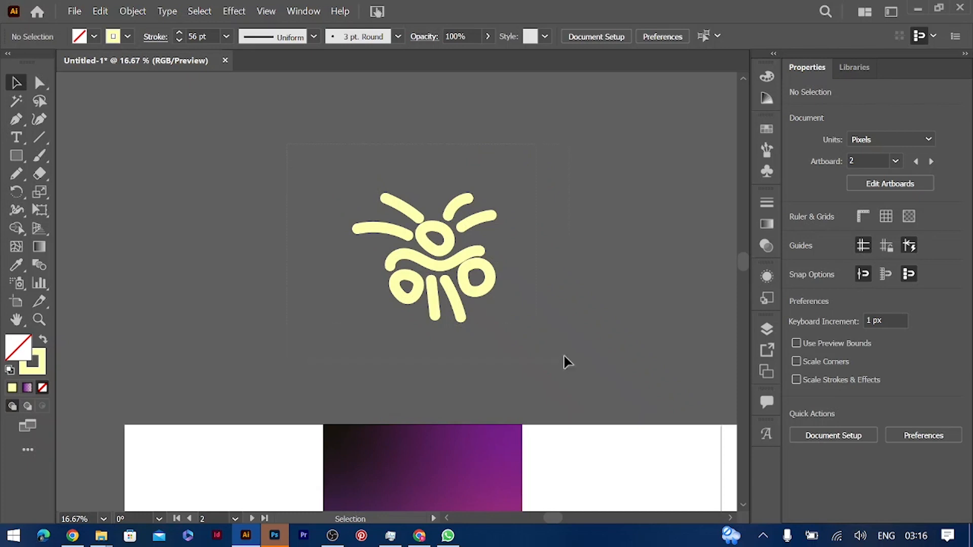
{"action": "key", "text": "ctrl+a"}
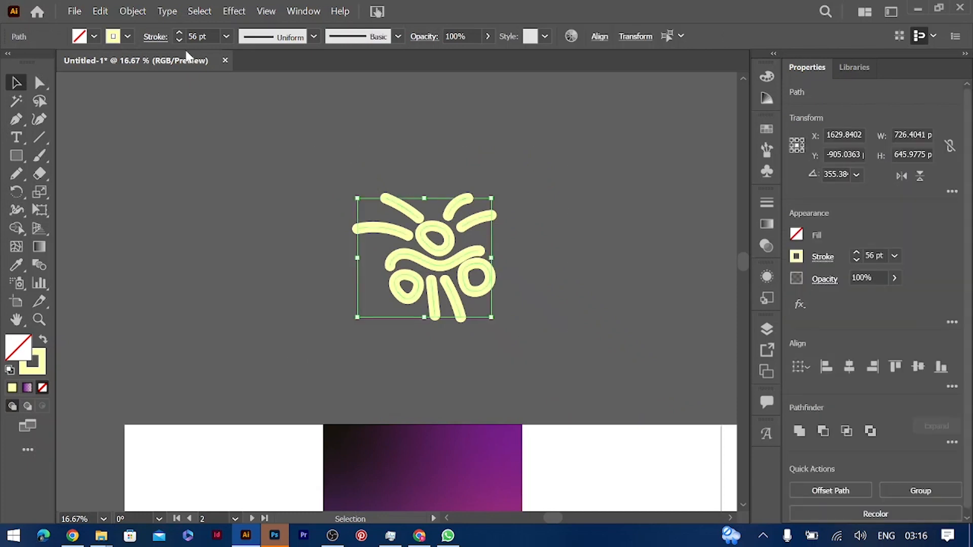
{"action": "left_click", "coordinate": [135, 10]}
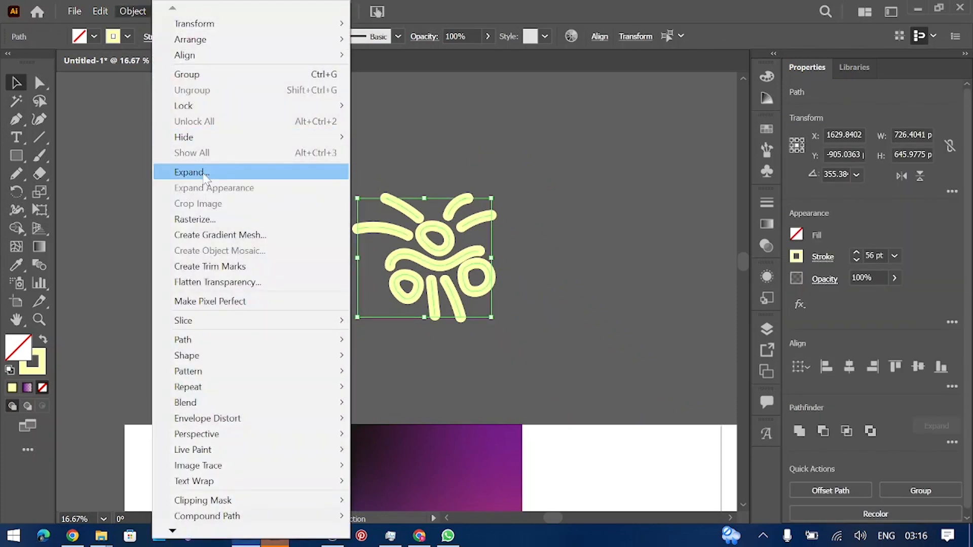
{"action": "left_click", "coordinate": [249, 175]}
{"action": "left_click", "coordinate": [458, 356]}
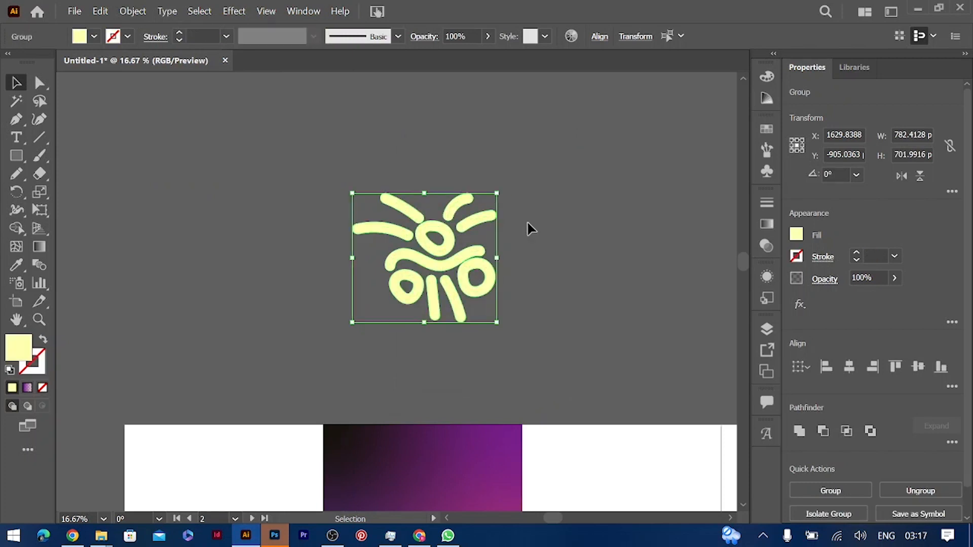
Scale the expanded motif proportionally to about 296 x 266 px and place it just above the gradient rectangle.
{"action": "left_click_drag", "start_coordinate": [424, 193], "coordinate": [426, 233]}
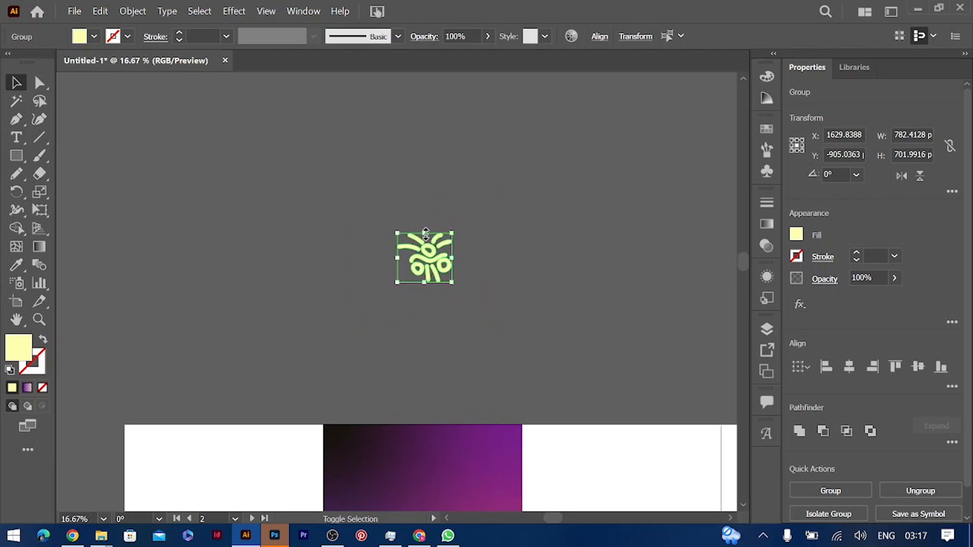
{"action": "key", "text": "ctrl+equal"}
{"action": "key", "text": "ctrl+equal"}
{"action": "scroll", "coordinate": [424, 232], "scroll_direction": "down", "scroll_amount": 3}
{"action": "scroll", "coordinate": [424, 230], "scroll_direction": "down", "scroll_amount": 3}
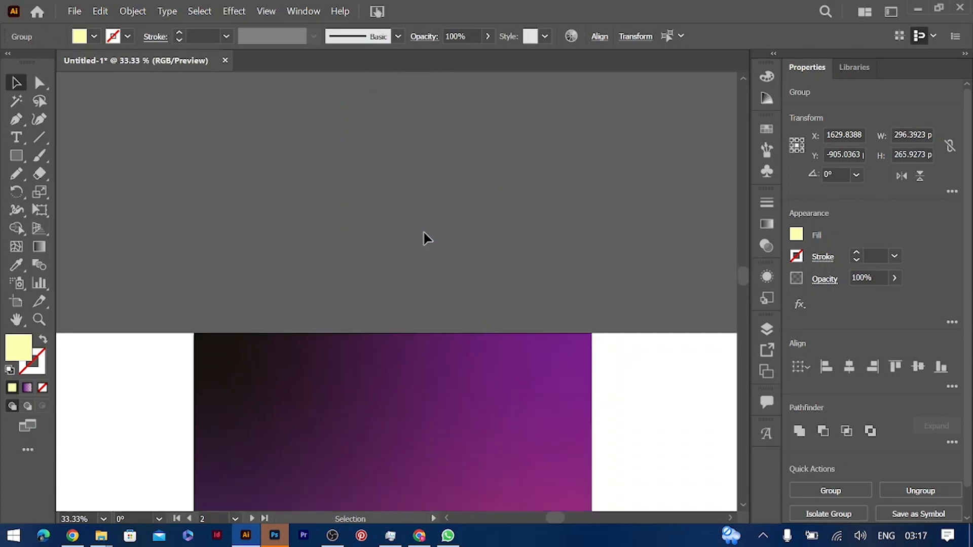
{"action": "scroll", "coordinate": [424, 230], "scroll_direction": "up", "scroll_amount": 2}
{"action": "left_click_drag", "start_coordinate": [411, 126], "coordinate": [412, 433]}
{"action": "scroll", "coordinate": [413, 354], "scroll_direction": "down", "scroll_amount": 3}
{"action": "left_click_drag", "start_coordinate": [417, 255], "coordinate": [420, 194]}
Recolour the upper-left stop of the rectangle's gradient with the violet swatch and raise its brightness to about 67%.
{"action": "left_click", "coordinate": [445, 375]}
{"action": "scroll", "coordinate": [452, 365], "scroll_direction": "down", "scroll_amount": 3}
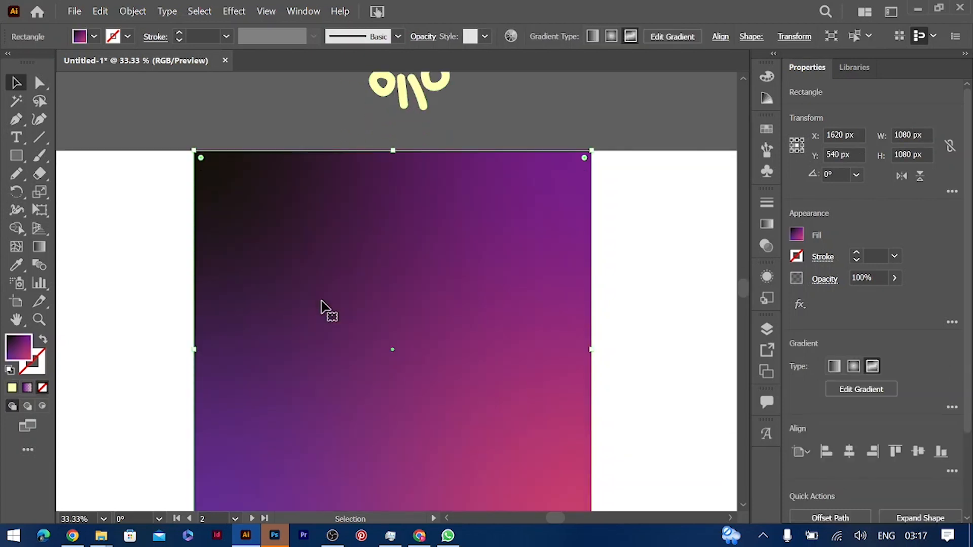
{"action": "key", "text": "g"}
{"action": "double_click", "coordinate": [233, 190]}
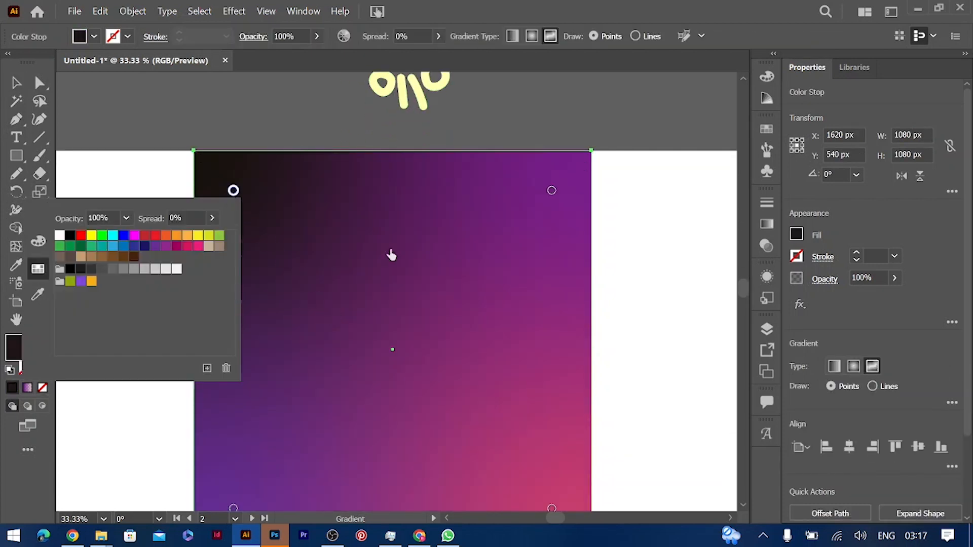
{"action": "left_click", "coordinate": [155, 247]}
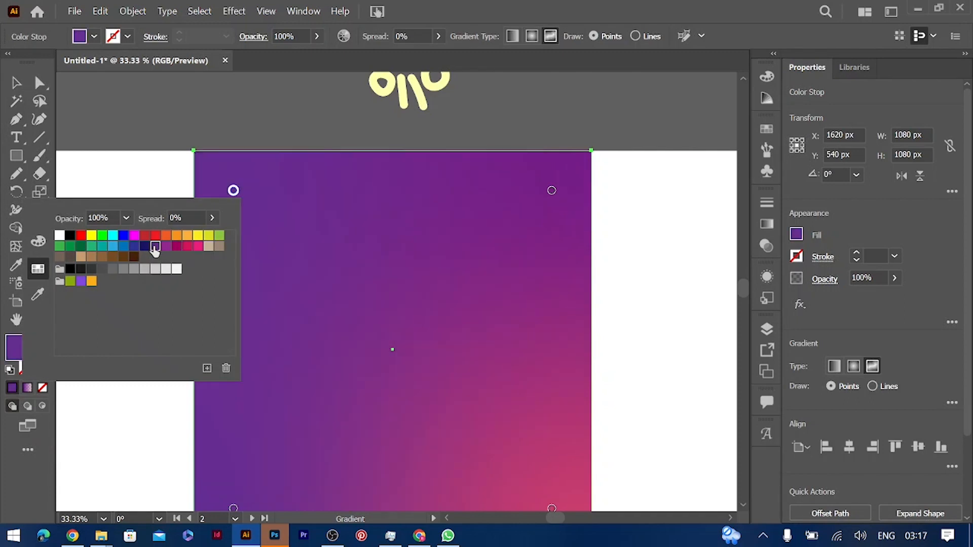
{"action": "left_click", "coordinate": [38, 242]}
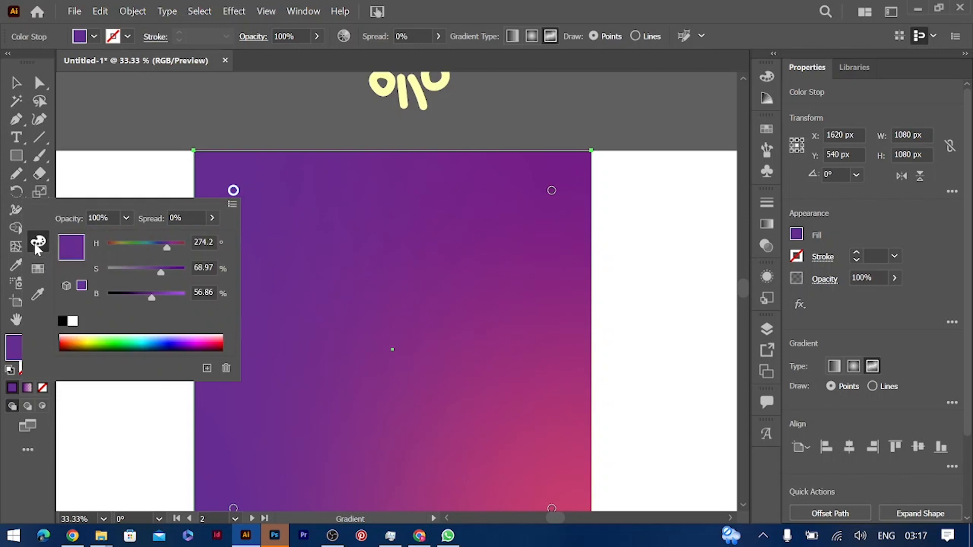
{"action": "left_click_drag", "start_coordinate": [151, 295], "coordinate": [159, 295]}
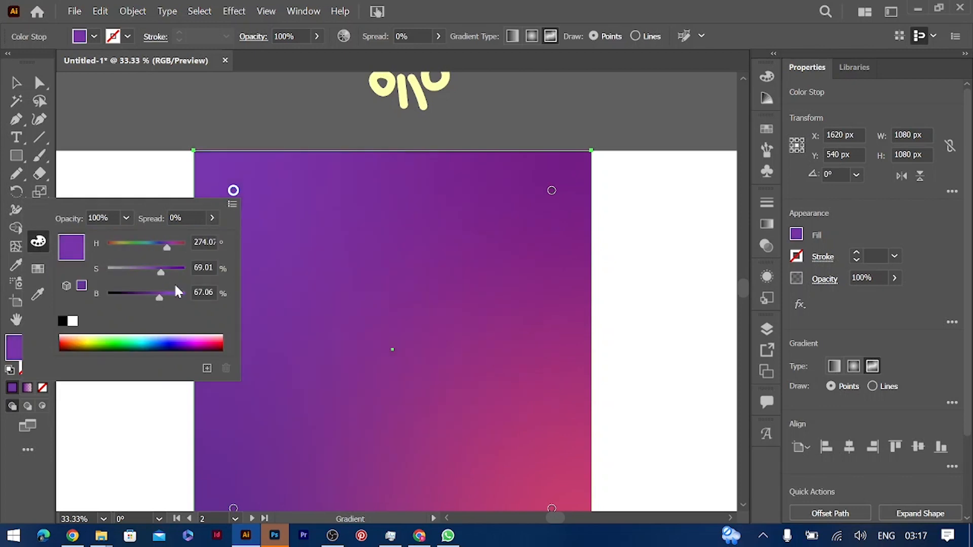
{"action": "scroll", "coordinate": [456, 245], "scroll_direction": "up", "scroll_amount": 5}
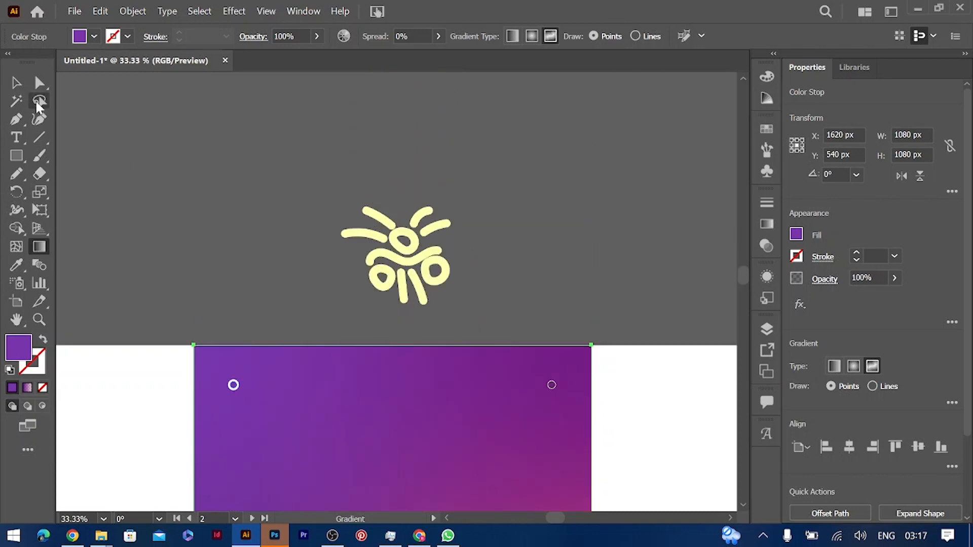
Group the pale yellow motif's shapes and make a new pattern from the group.
{"action": "left_click", "coordinate": [15, 82]}
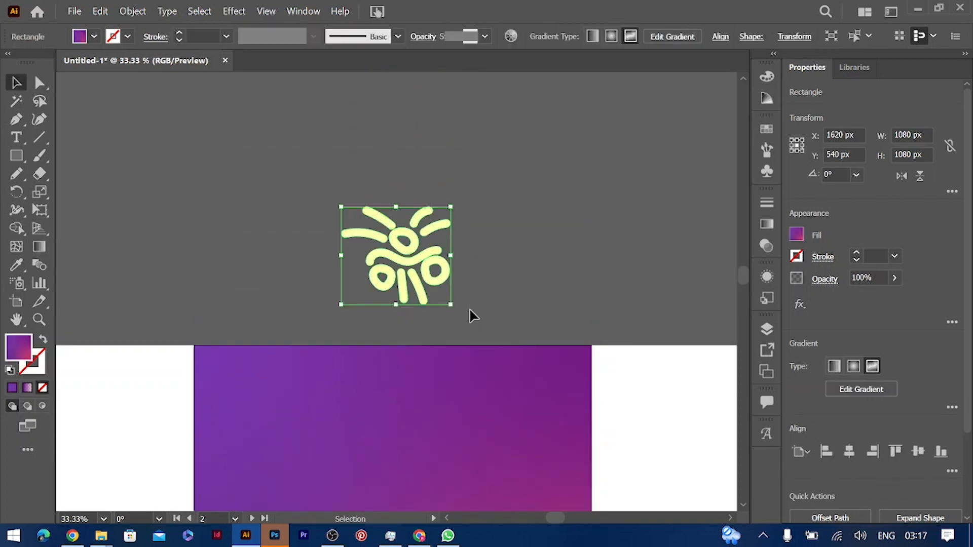
{"action": "left_click_drag", "start_coordinate": [470, 310], "coordinate": [576, 303]}
{"action": "key", "text": "ctrl+g"}
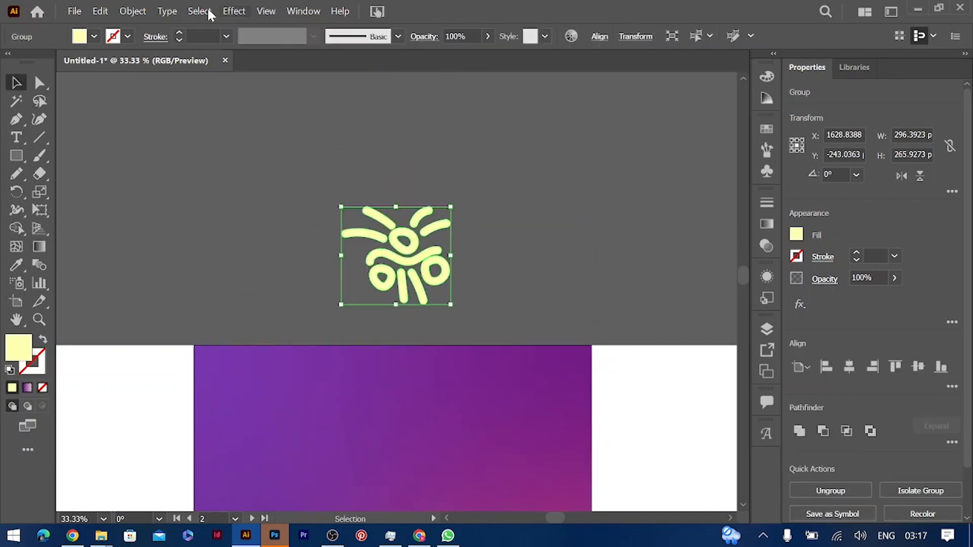
{"action": "left_click", "coordinate": [135, 11]}
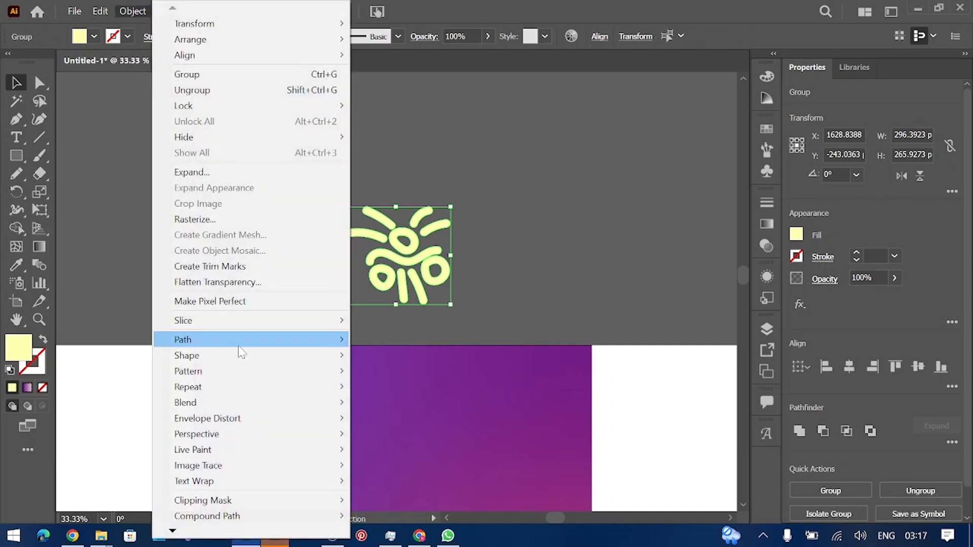
{"action": "mouse_move", "coordinate": [311, 374]}
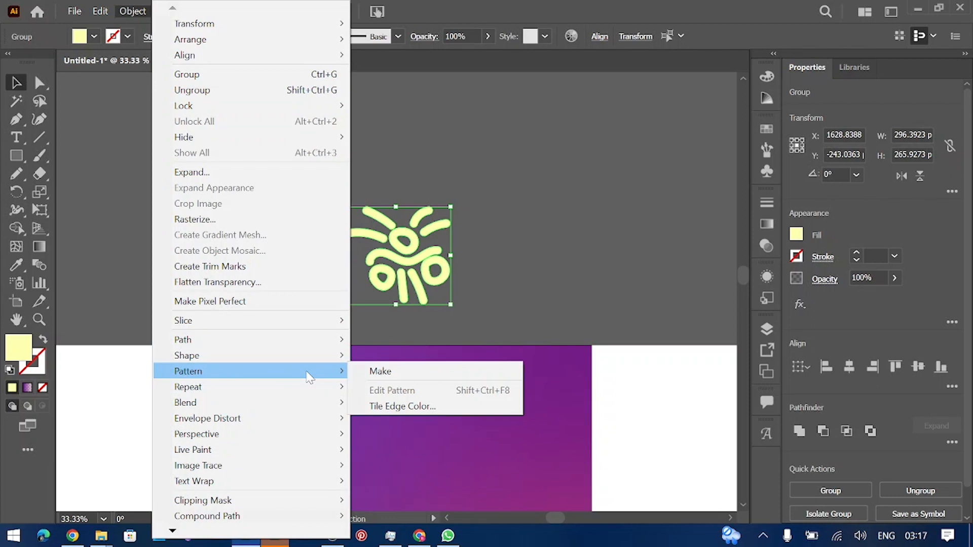
{"action": "left_click", "coordinate": [378, 372]}
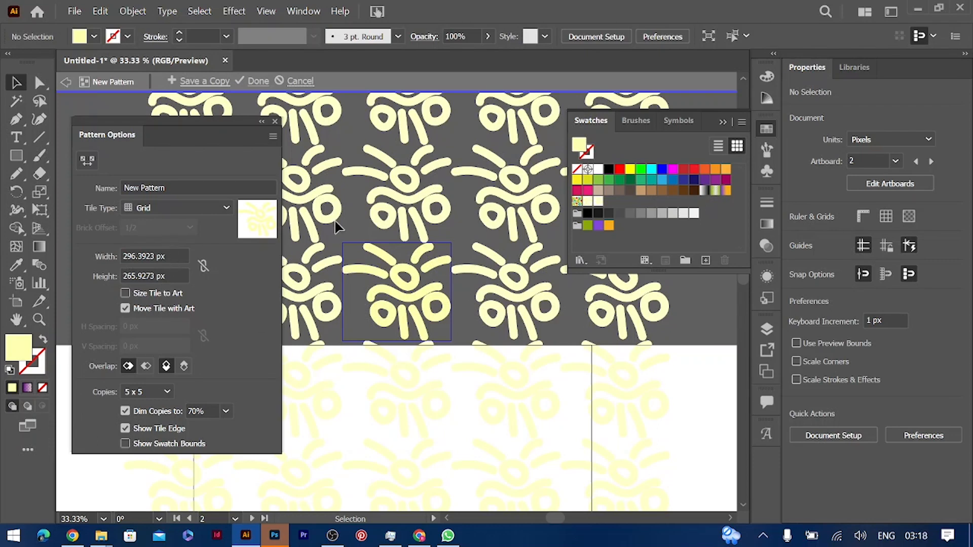
Select the motif inside the pattern tile and rotate it to about 2.45°.
{"action": "key", "text": "ctrl+a"}
{"action": "left_click_drag", "start_coordinate": [457, 346], "coordinate": [459, 344]}
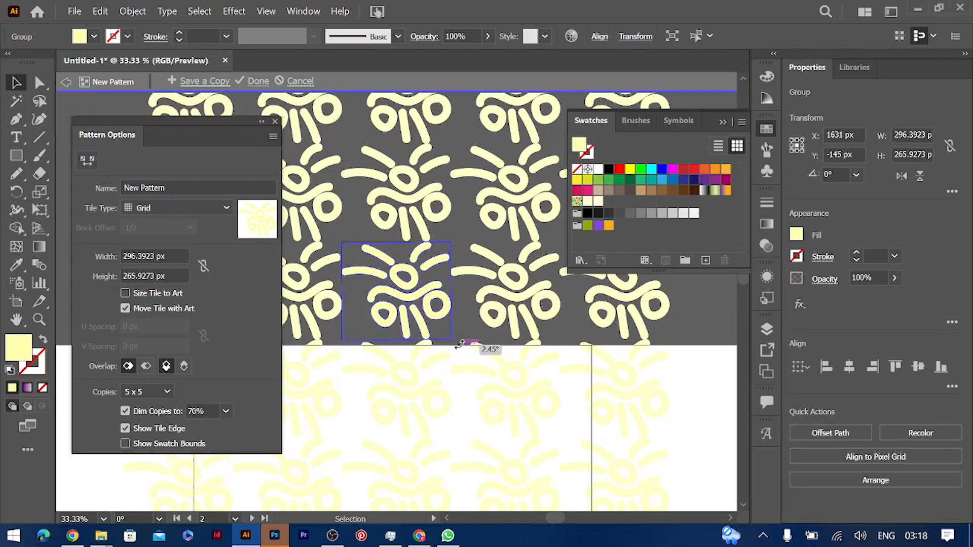
{"action": "left_click_drag", "start_coordinate": [459, 344], "coordinate": [460, 346]}
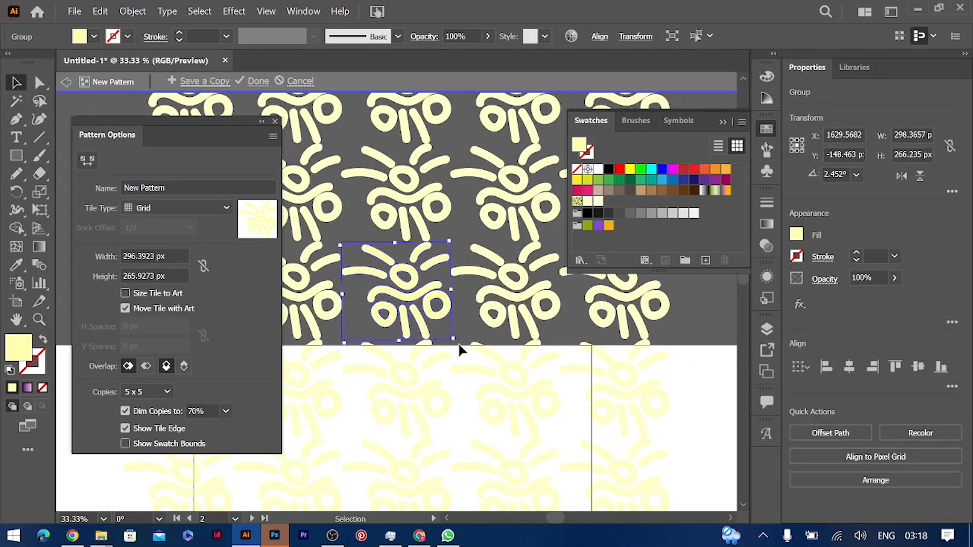
Narrow the pattern tile in stages to a width of 240 px so neighbouring motifs sit closer together.
{"action": "left_click", "coordinate": [178, 256]}
{"action": "type", "text": "270"}
{"action": "key", "text": "Return"}
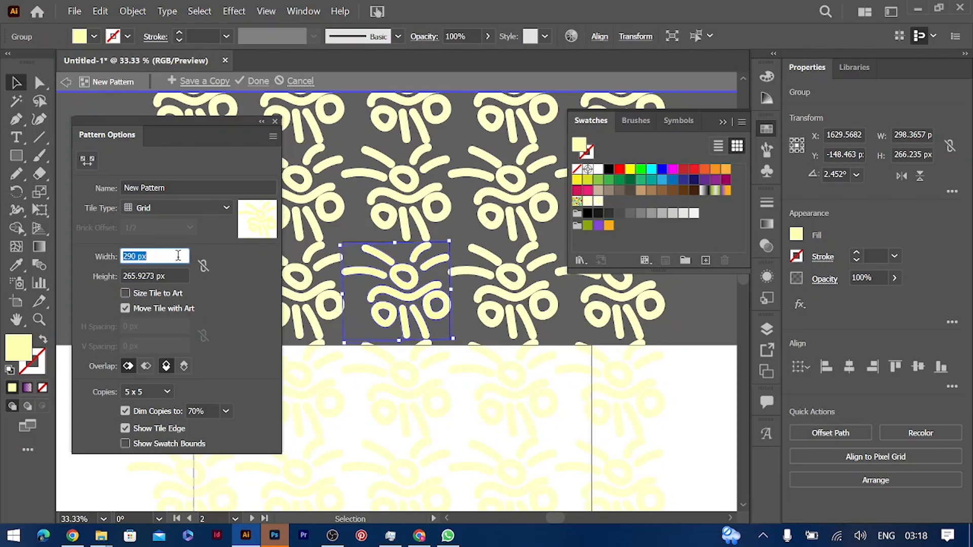
{"action": "type", "text": "260"}
{"action": "key", "text": "Return"}
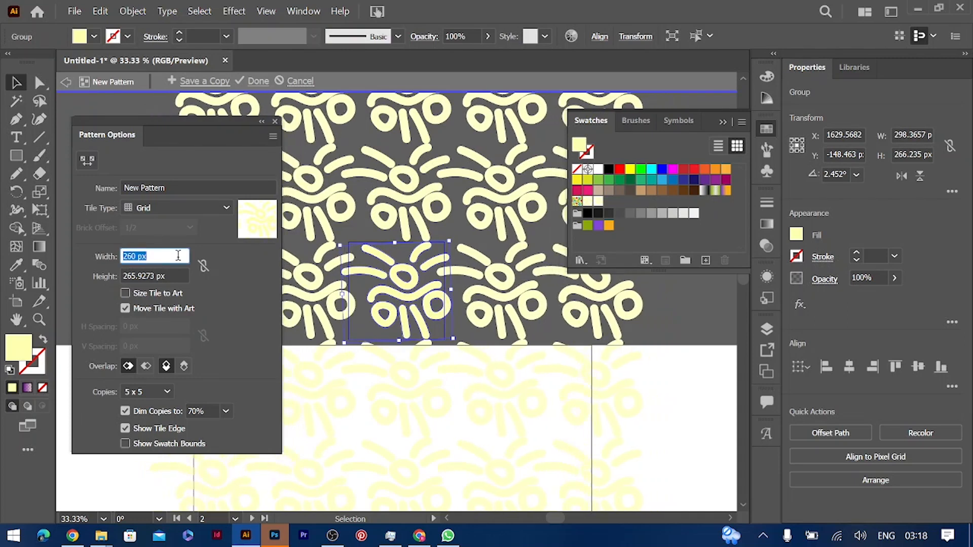
{"action": "type", "text": "250"}
{"action": "key", "text": "Return"}
{"action": "type", "text": "240"}
{"action": "key", "text": "Return"}
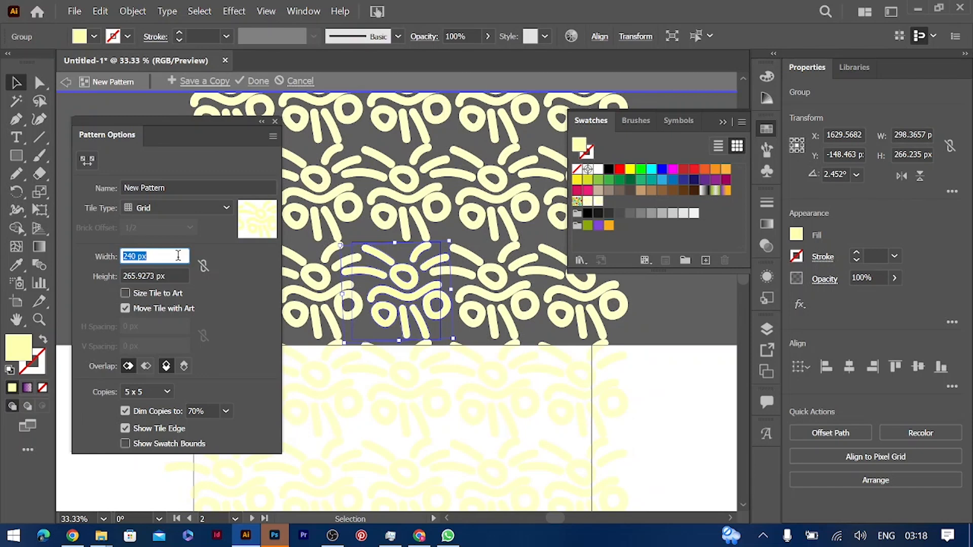
Set the pattern tile's height to 270 px and rotate the motif further to about 4.7°.
{"action": "left_click", "coordinate": [181, 277]}
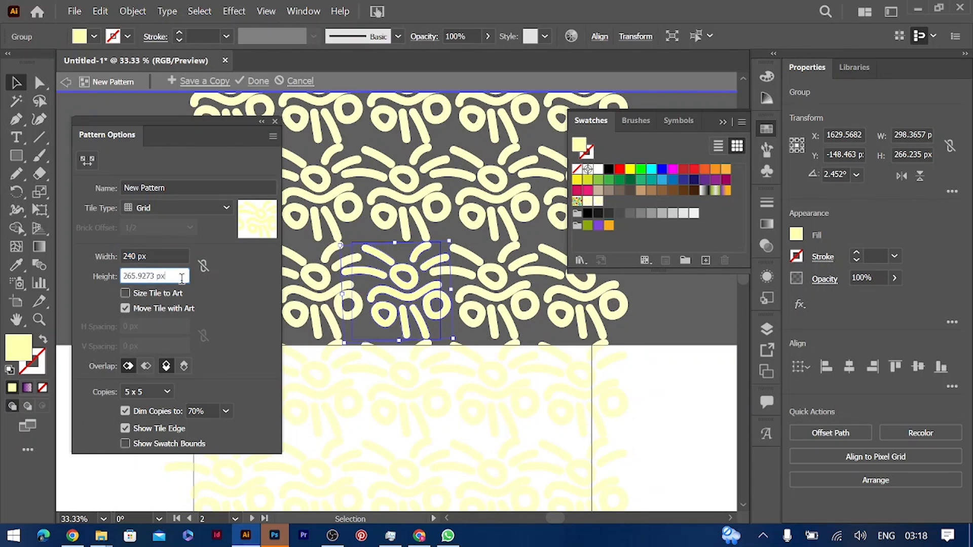
{"action": "type", "text": "270"}
{"action": "key", "text": "Return"}
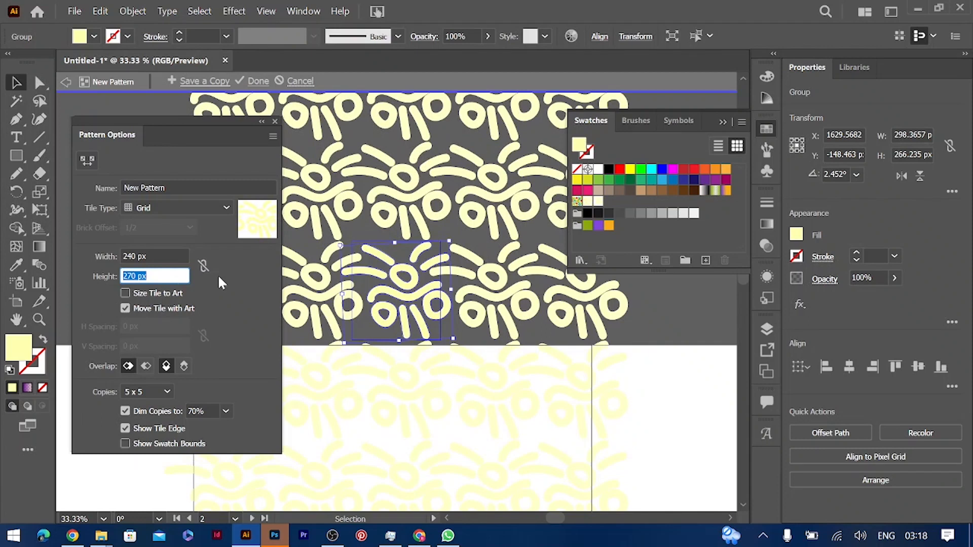
{"action": "left_click_drag", "start_coordinate": [448, 236], "coordinate": [454, 235]}
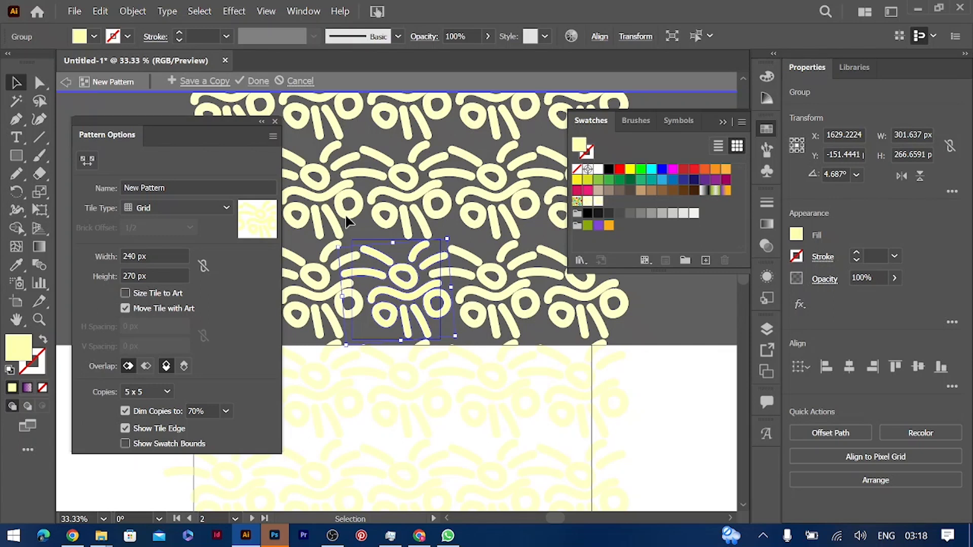
Name the pattern "another one", keep the Grid tile type and finish editing the pattern.
{"action": "left_click", "coordinate": [188, 185]}
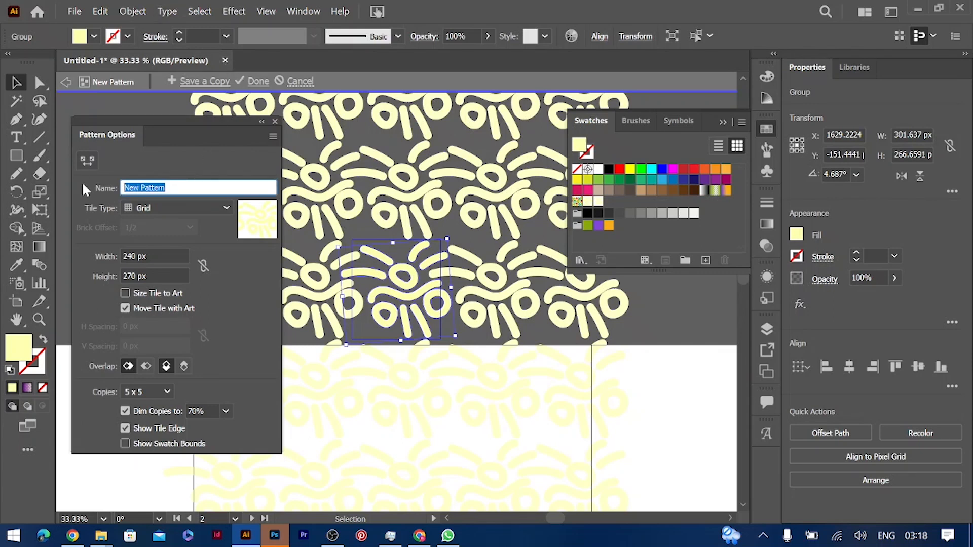
{"action": "type", "text": "aother one"}
{"action": "left_click", "coordinate": [129, 187]}
{"action": "type", "text": "n"}
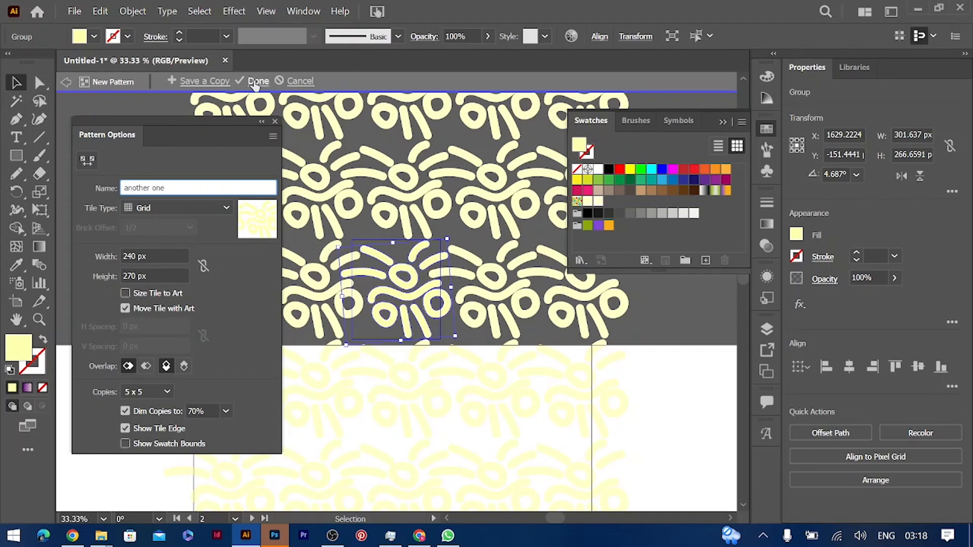
{"action": "left_click", "coordinate": [181, 211]}
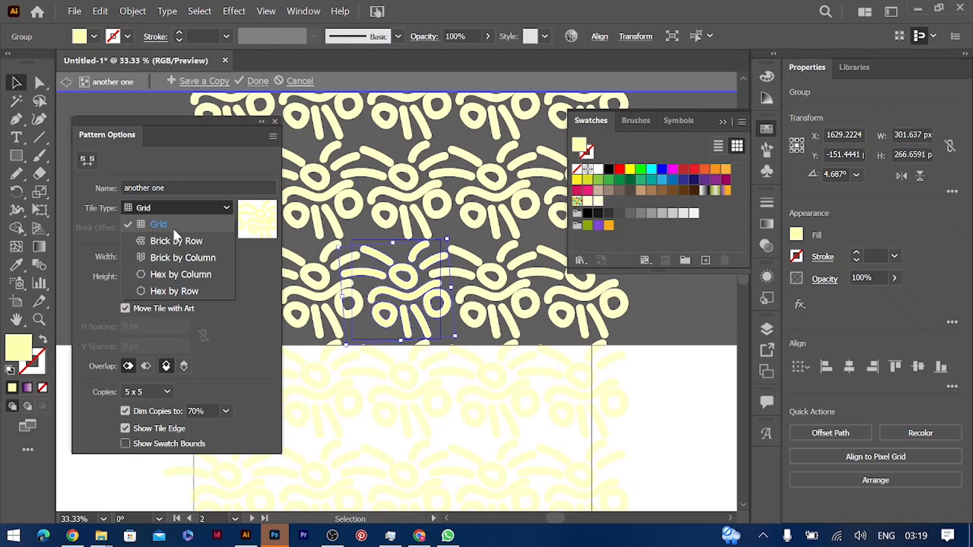
{"action": "left_click", "coordinate": [258, 82]}
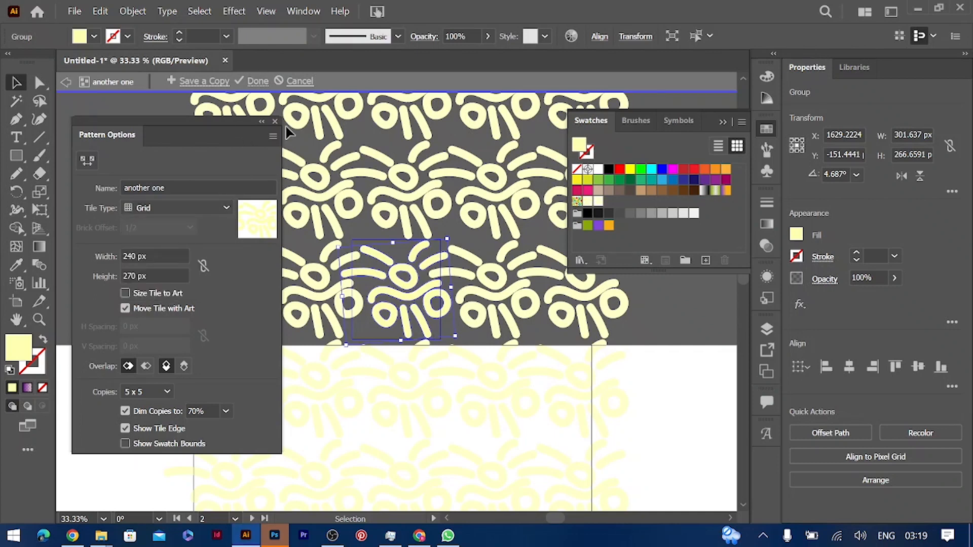
{"action": "left_click", "coordinate": [258, 81]}
{"action": "left_click", "coordinate": [363, 355]}
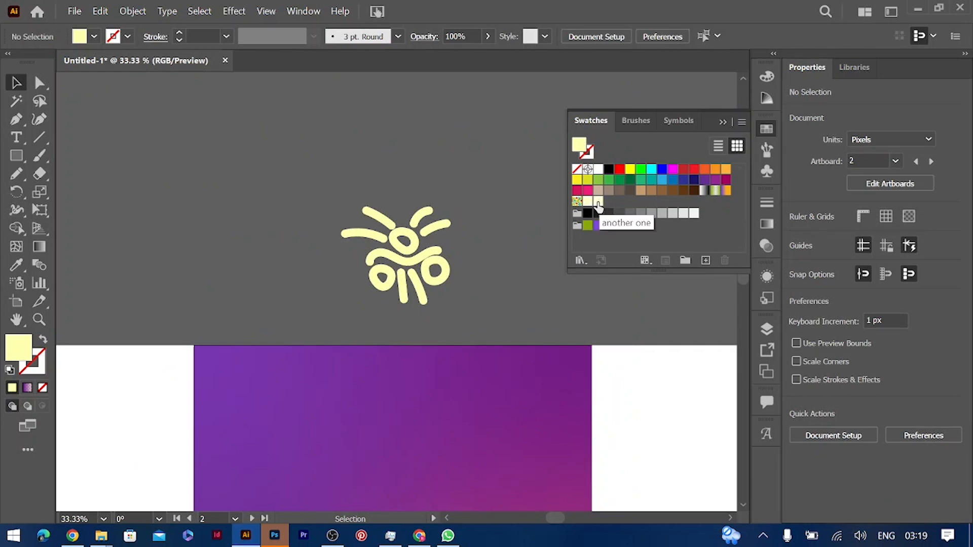
Draw a 1080 x 1080 px rectangle exactly over the gradient square and fill it with the "another one" pattern.
{"action": "scroll", "coordinate": [458, 374], "scroll_direction": "down", "scroll_amount": 5}
{"action": "scroll", "coordinate": [458, 374], "scroll_direction": "down", "scroll_amount": 1}
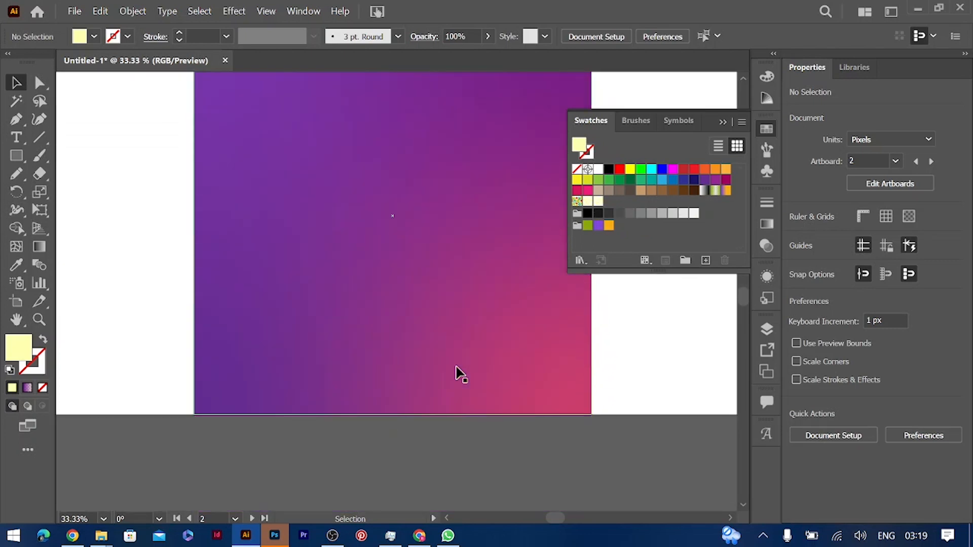
{"action": "left_click", "coordinate": [17, 156]}
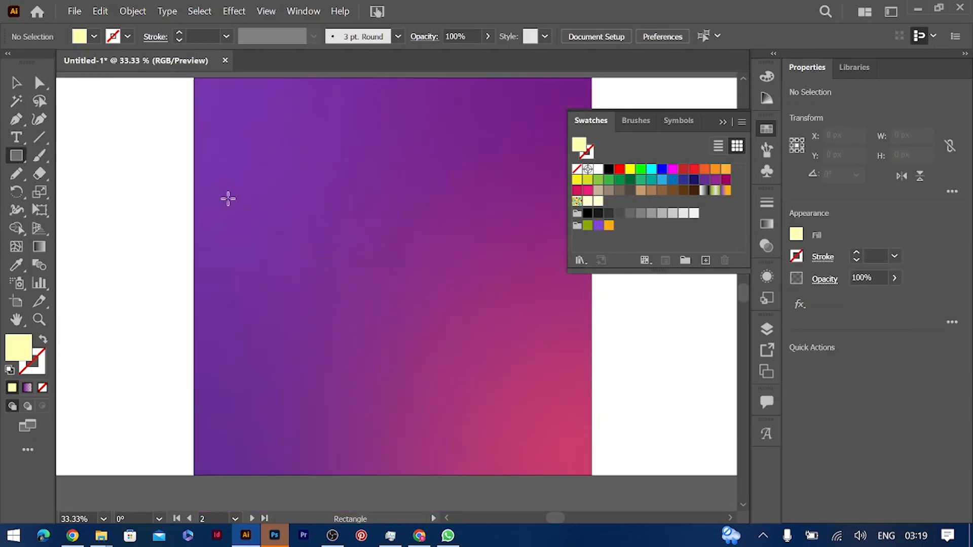
{"action": "scroll", "coordinate": [225, 198], "scroll_direction": "up", "scroll_amount": 1}
{"action": "mouse_move", "coordinate": [196, 140]}
{"action": "left_mouse_down"}
{"action": "mouse_move", "coordinate": [482, 482]}
{"action": "mouse_move", "coordinate": [593, 532]}
{"action": "mouse_move", "coordinate": [595, 482]}
{"action": "mouse_move", "coordinate": [591, 494]}
{"action": "left_mouse_up"}
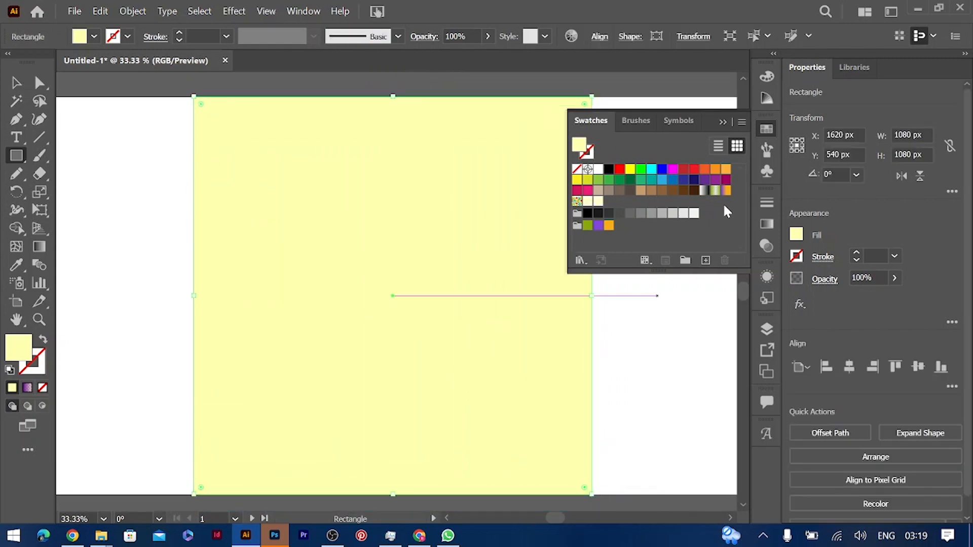
{"action": "left_click", "coordinate": [599, 203]}
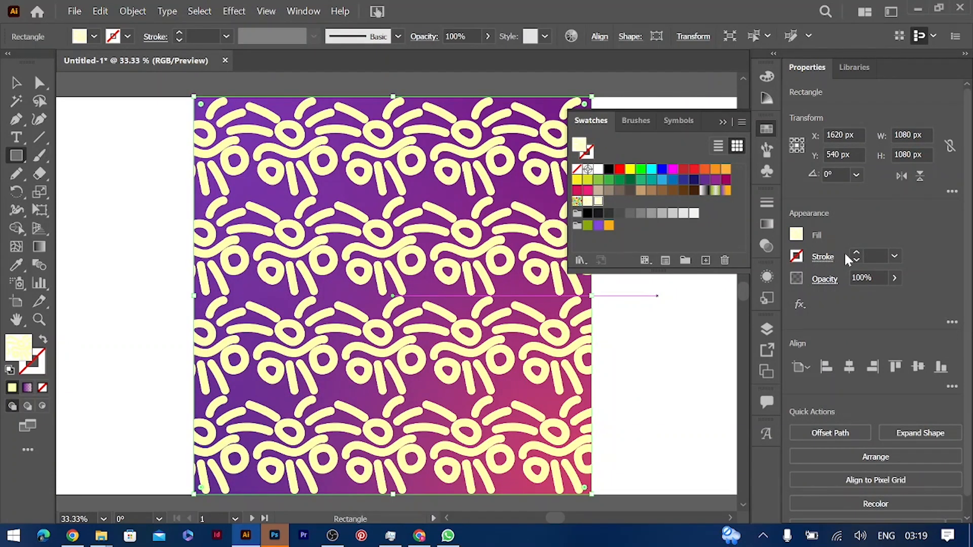
Try the Overlay blending mode on the pattern rectangle, then set it to Soft Light.
{"action": "left_click", "coordinate": [824, 280]}
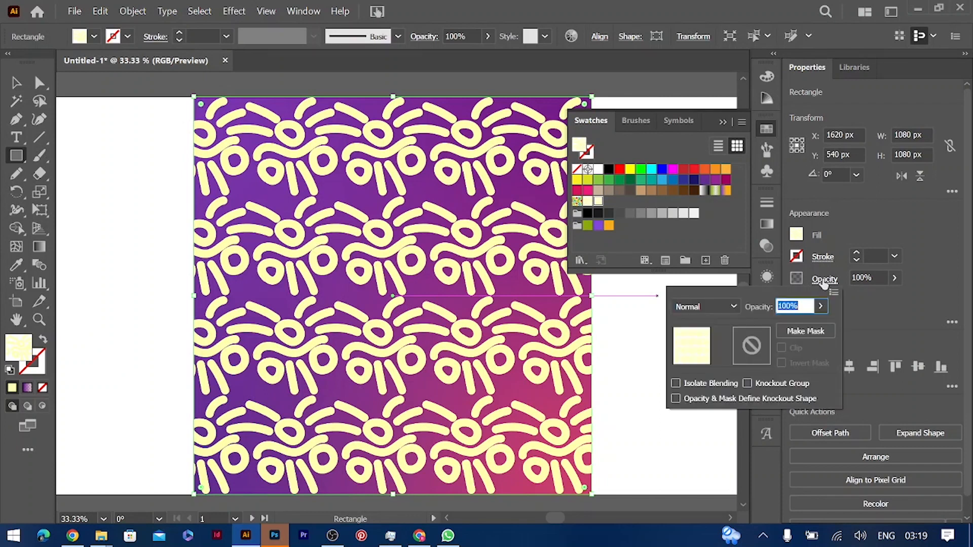
{"action": "left_click", "coordinate": [713, 305]}
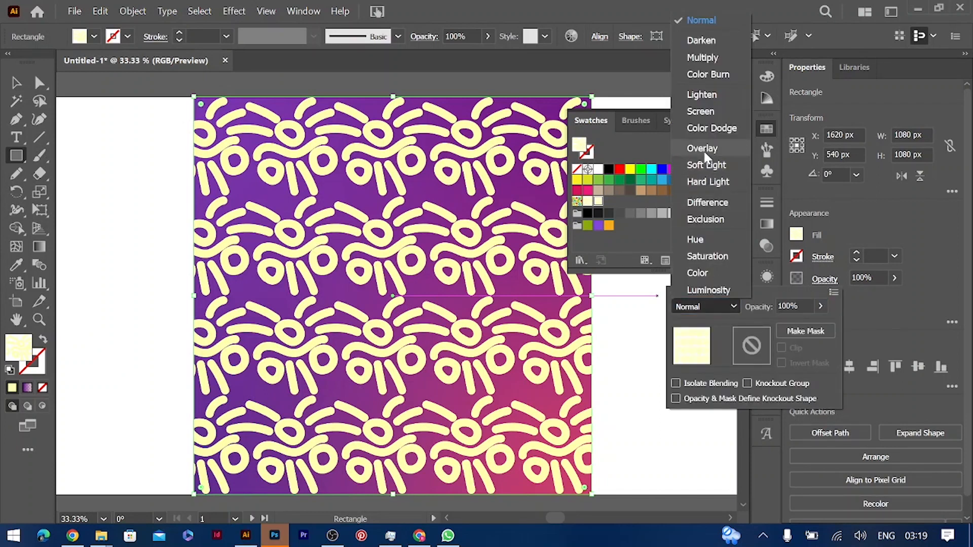
{"action": "left_click", "coordinate": [704, 149]}
{"action": "left_click", "coordinate": [707, 306]}
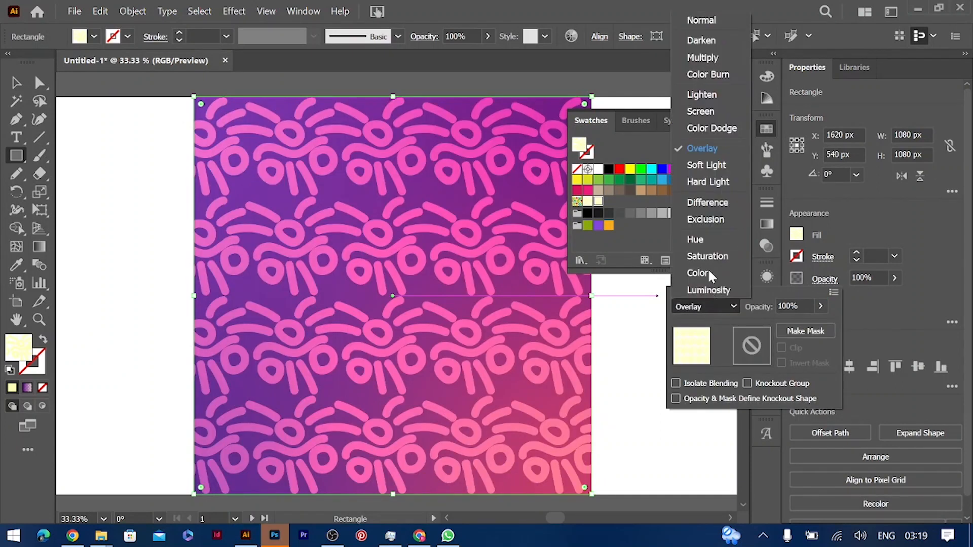
{"action": "left_click", "coordinate": [706, 165]}
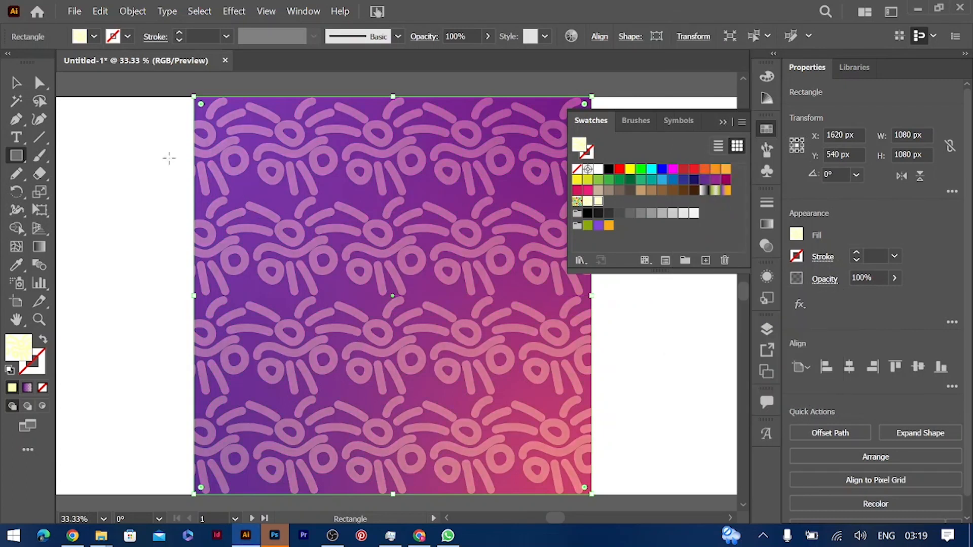
Enlarge the pattern rectangle proportionally from its centre to 1142 x 1142 px so it extends past the gradient square.
{"action": "left_click", "coordinate": [15, 82]}
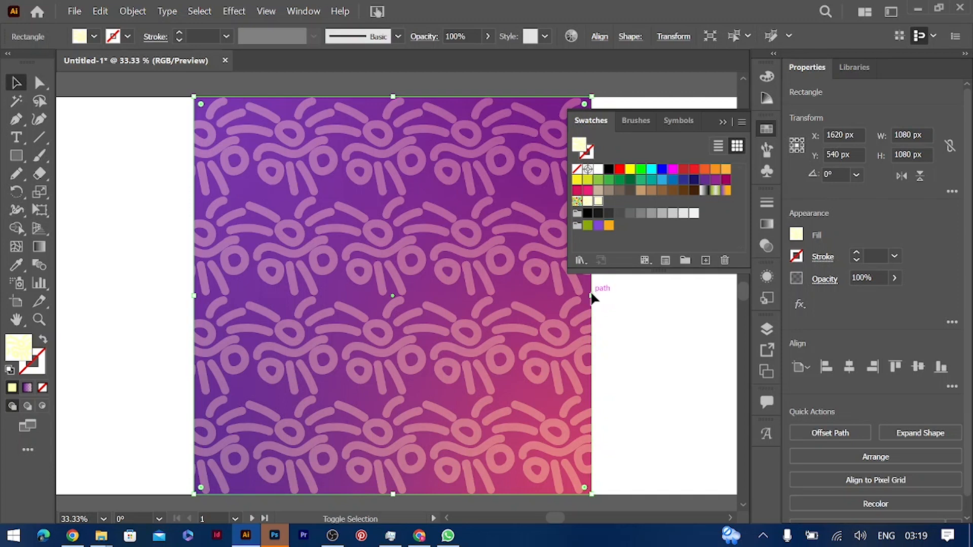
{"action": "left_click", "coordinate": [593, 298]}
{"action": "left_click", "coordinate": [582, 307]}
{"action": "left_click_drag", "start_coordinate": [592, 296], "coordinate": [604, 299]}
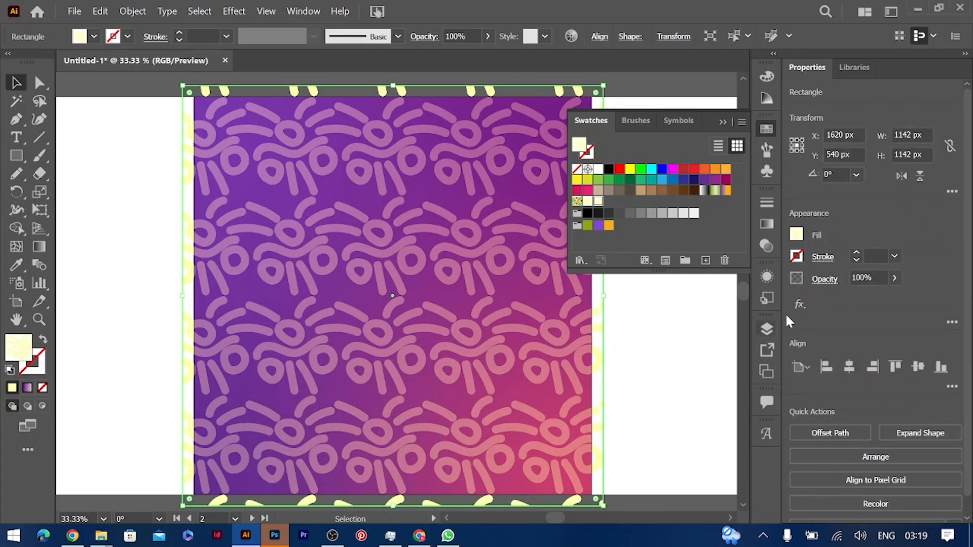
Apply a Gaussian Blur effect to the pattern rectangle, with a radius that leaves the motifs soft but still recognisable.
{"action": "left_click", "coordinate": [233, 10]}
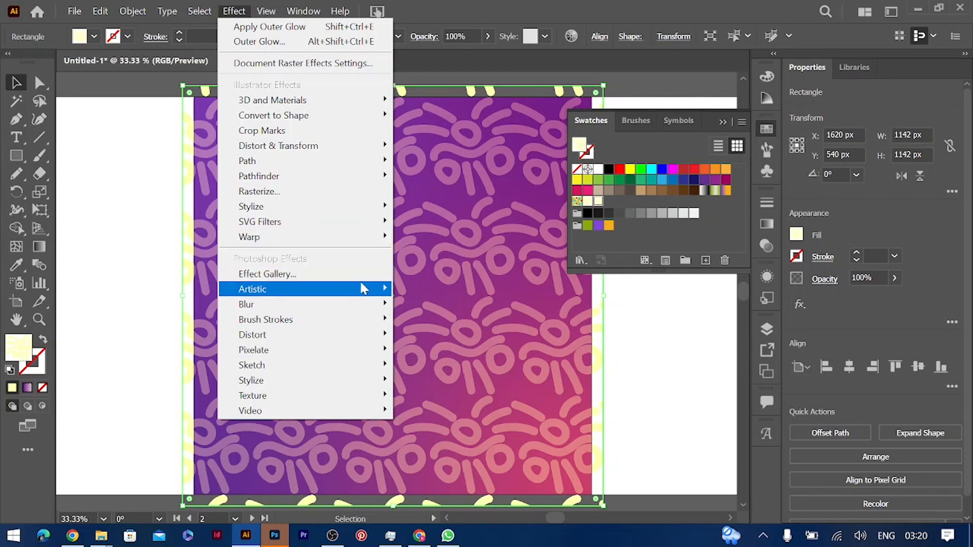
{"action": "mouse_move", "coordinate": [352, 304]}
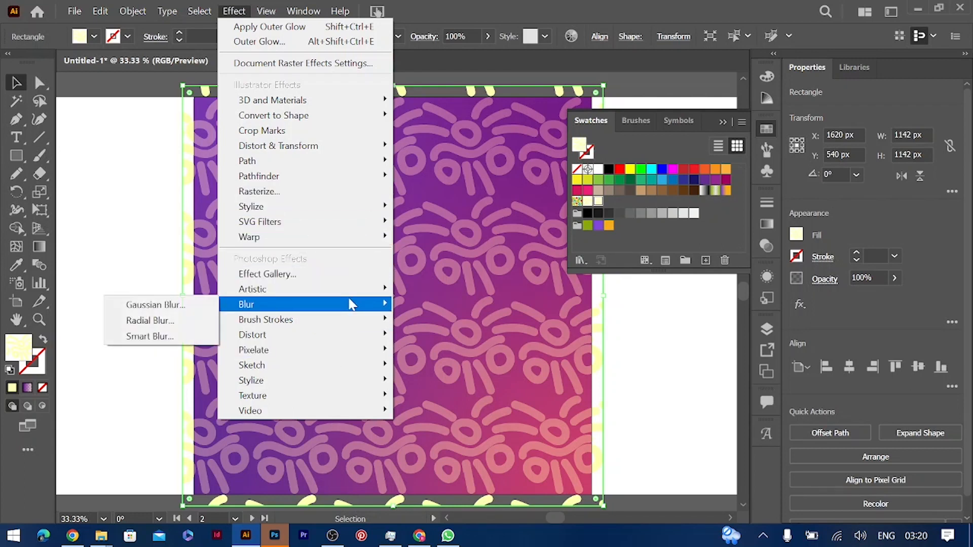
{"action": "left_click", "coordinate": [193, 309]}
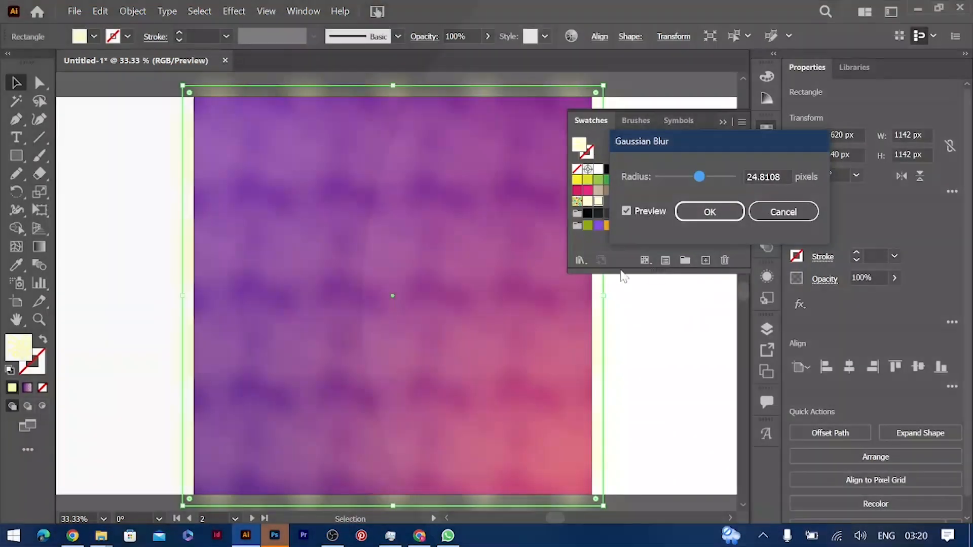
{"action": "mouse_move", "coordinate": [700, 176]}
{"action": "left_mouse_down"}
{"action": "mouse_move", "coordinate": [688, 176]}
{"action": "mouse_move", "coordinate": [697, 176]}
{"action": "left_mouse_up"}
{"action": "left_click", "coordinate": [710, 217]}
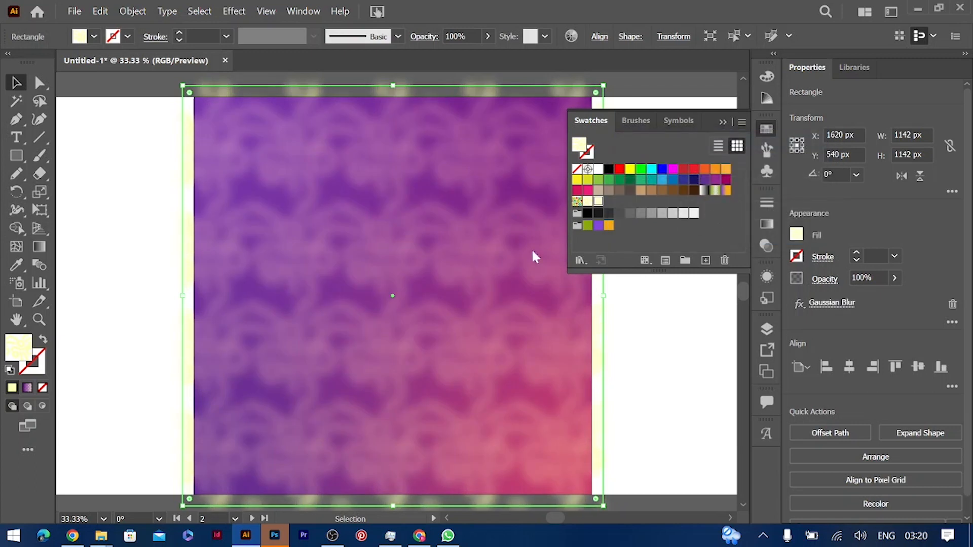
{"action": "left_click", "coordinate": [646, 382]}
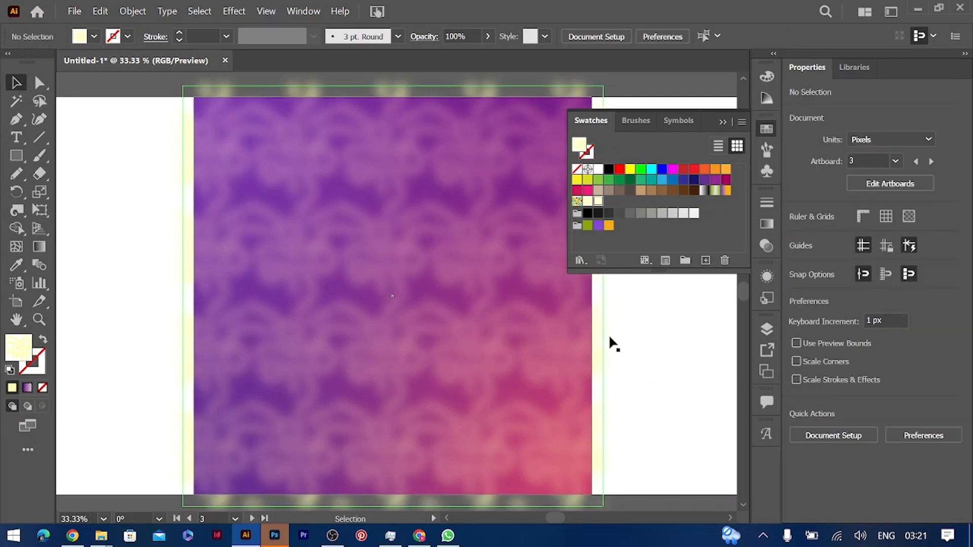
Hide Layer 3, show Layer 1 and bring the "It's Monday" poster into view.
{"action": "scroll", "coordinate": [610, 337], "scroll_direction": "left", "scroll_amount": 2}
{"action": "left_click", "coordinate": [768, 328]}
{"action": "left_click", "coordinate": [769, 327]}
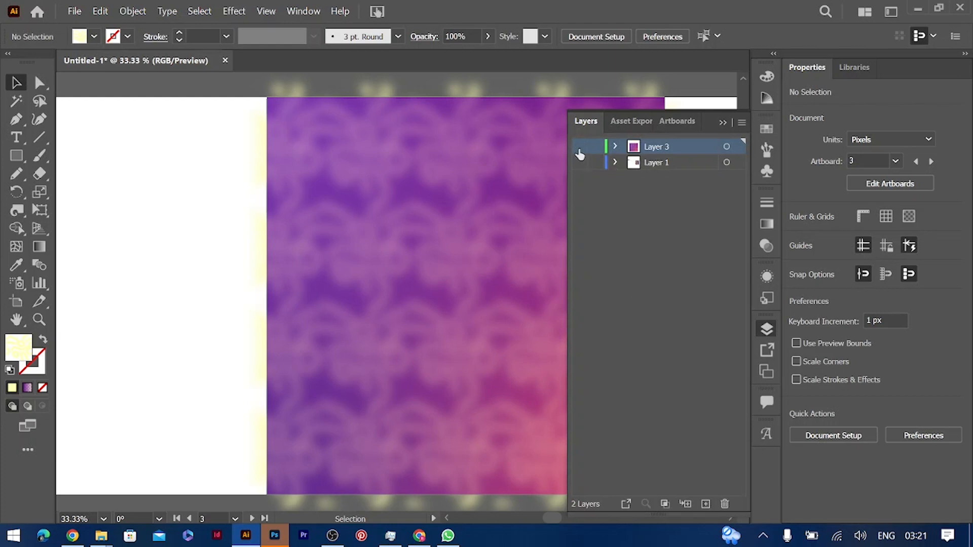
{"action": "key", "text": "ctrl+y"}
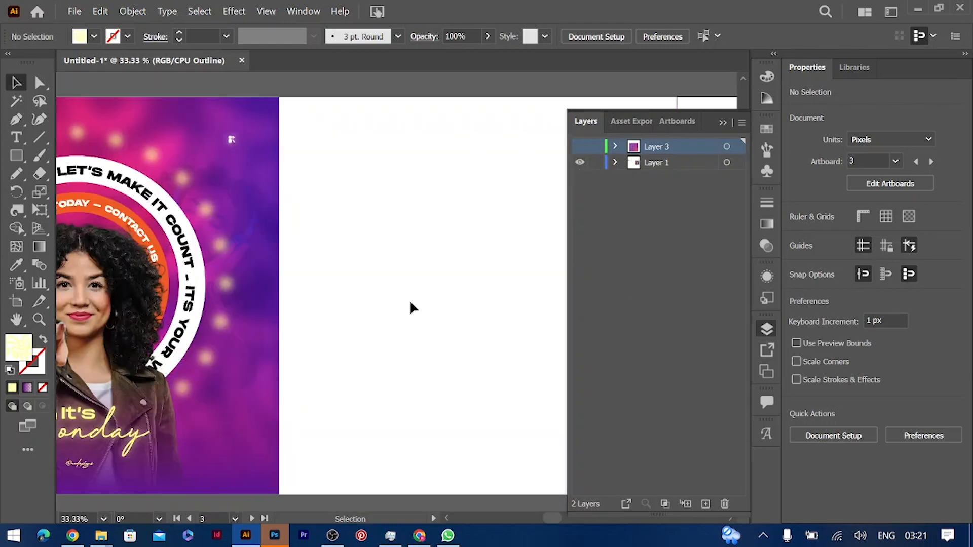
{"action": "scroll", "coordinate": [410, 302], "scroll_direction": "left", "scroll_amount": 4}
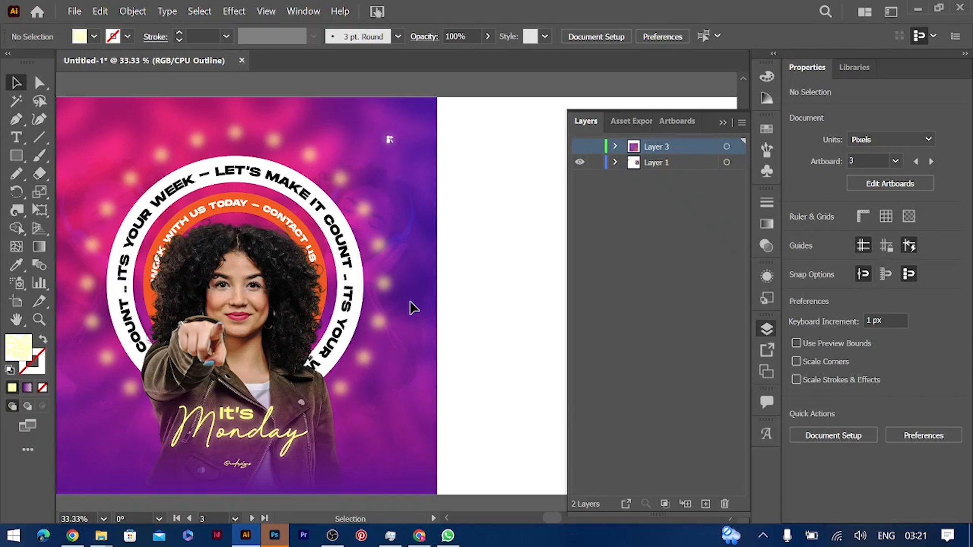
{"action": "key", "text": "ctrl+y"}
{"action": "scroll", "coordinate": [413, 307], "scroll_direction": "left", "scroll_amount": 2}
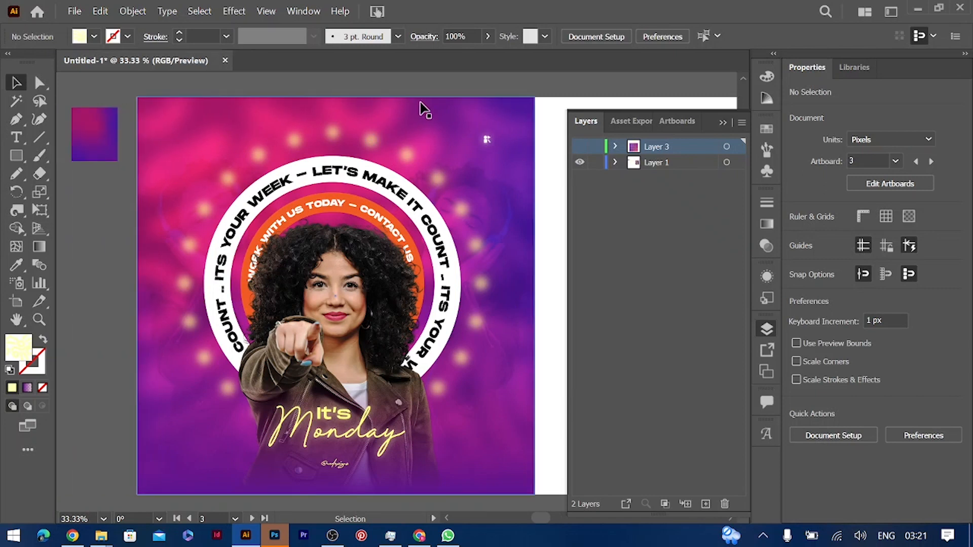